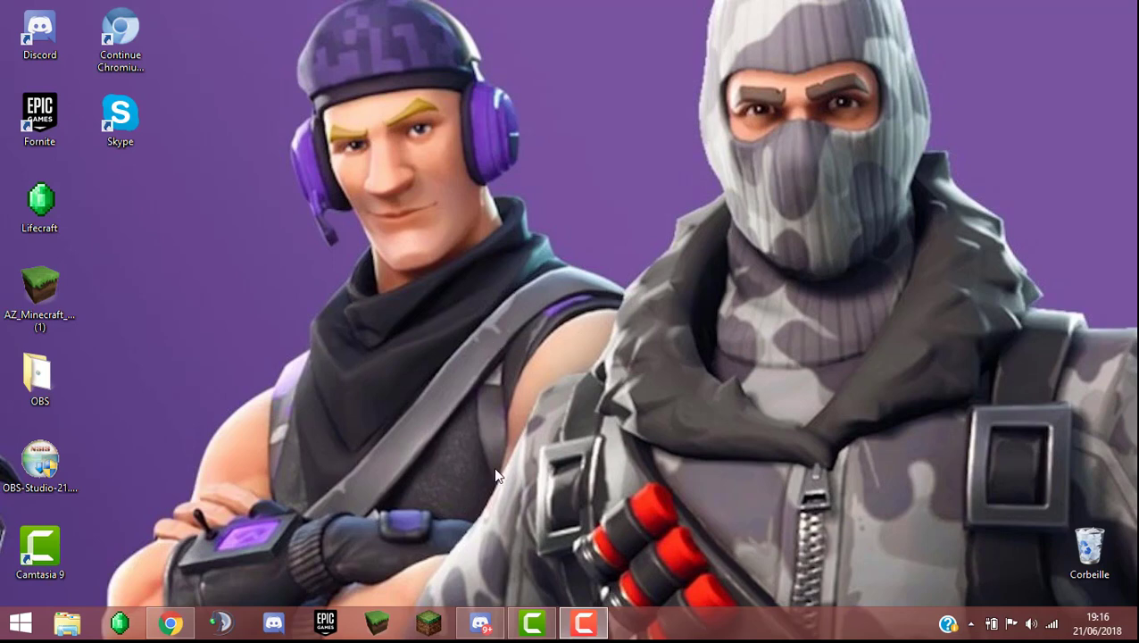
# Step: Switch to the Chrome window showing the FotoJet YouTube banner creator
pyautogui.moveTo(169, 622)
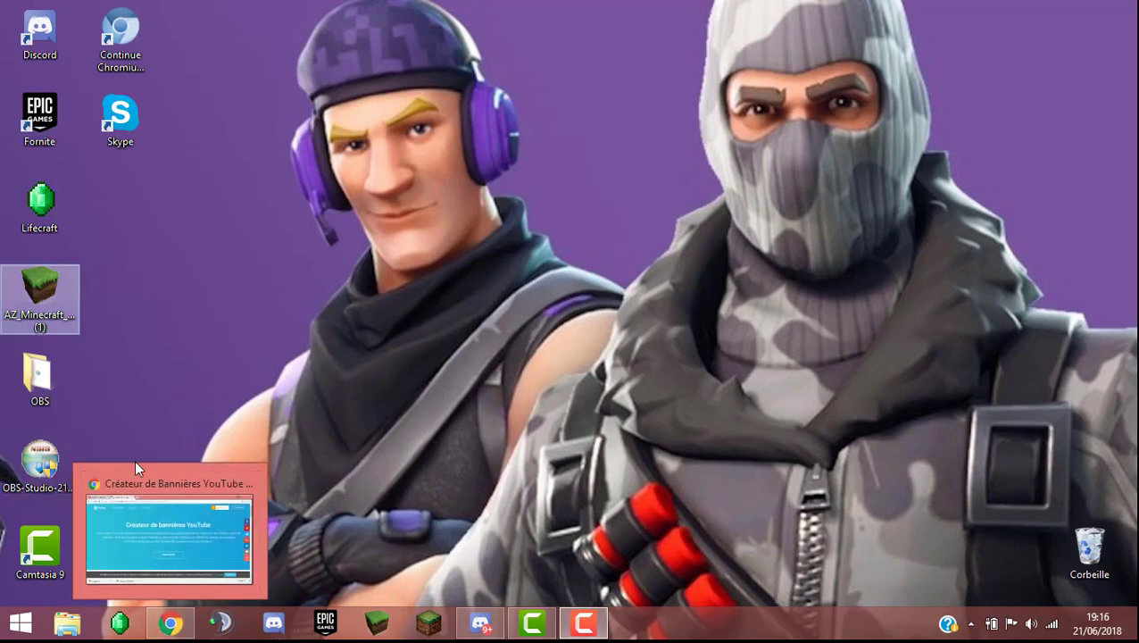
pyautogui.moveTo(419, 278); pyautogui.dragTo(361, 306)
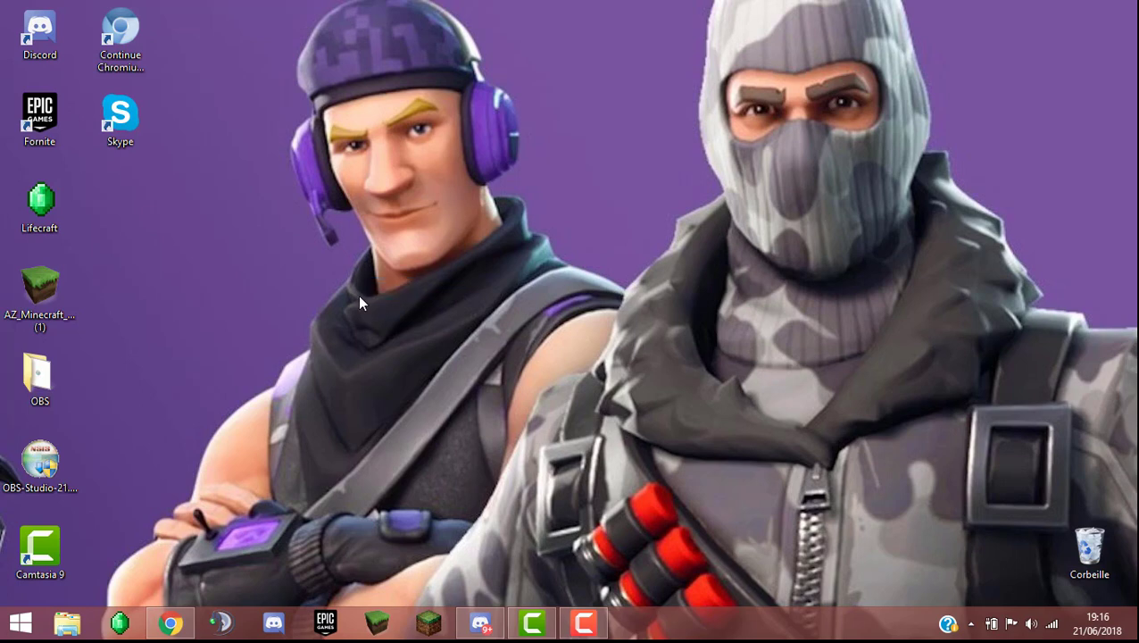
pyautogui.click(190, 623)
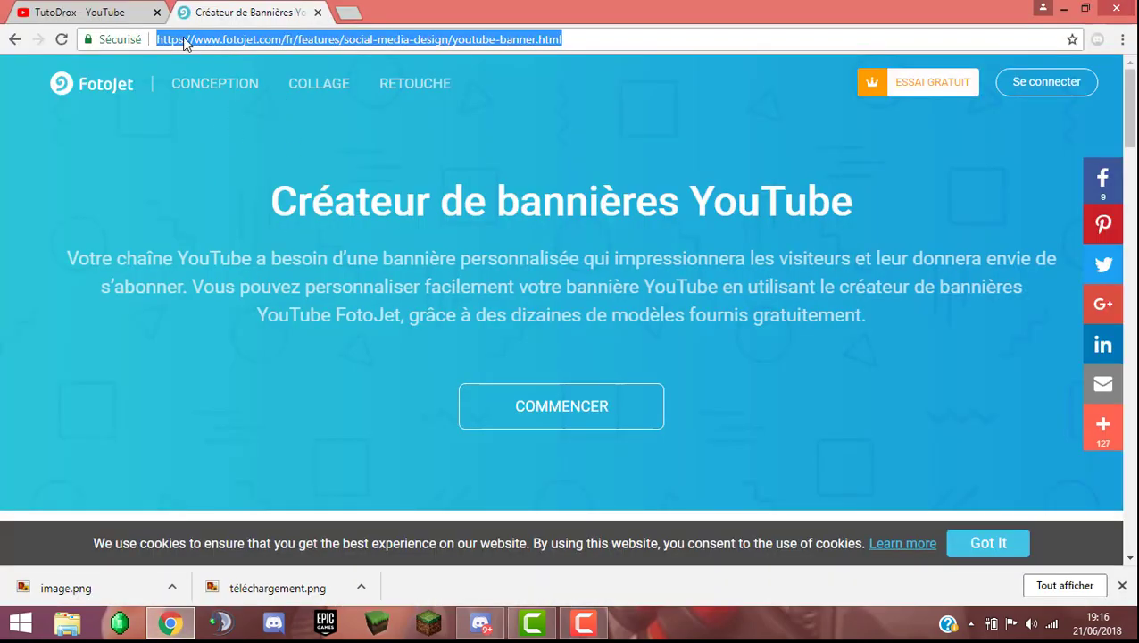
pyautogui.click(658, 42)
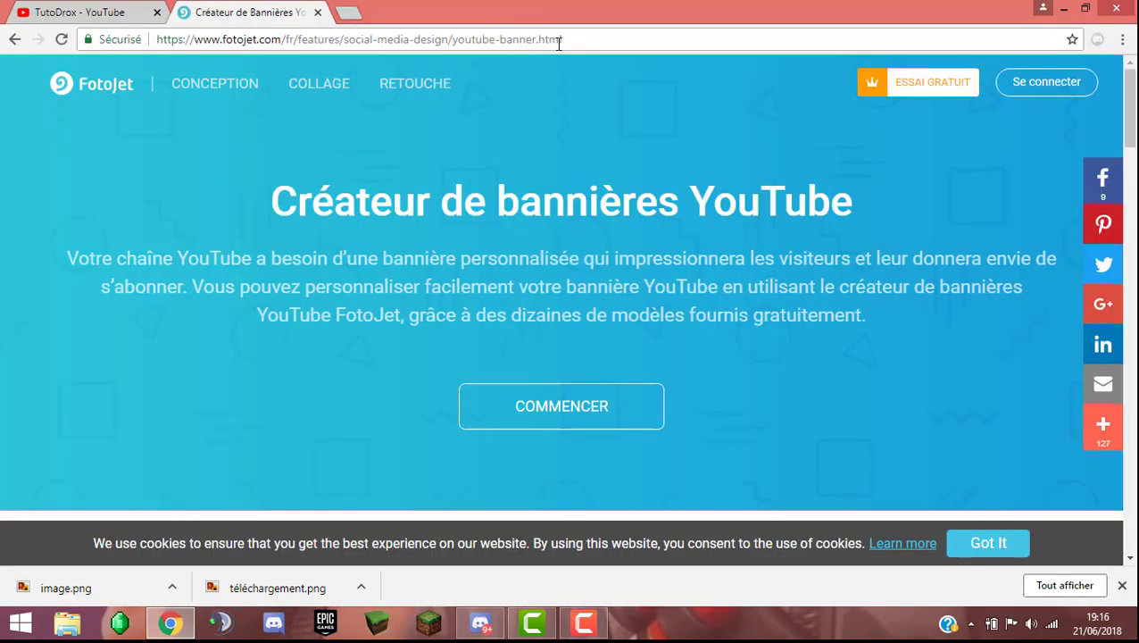
pyautogui.hotkey('shift', 'Left')
pyautogui.hotkey('shift', 'Left')
pyautogui.hotkey('shift', 'Left')
pyautogui.hotkey('shift', 'Left')
pyautogui.hotkey('shift', 'Left')
pyautogui.hotkey('shift', 'Left')
pyautogui.hotkey('shift', 'Left')
pyautogui.hotkey('shift', 'Left')
pyautogui.hotkey('shift', 'Left')
pyautogui.hotkey('shift', 'Left')
pyautogui.hotkey('shift', 'Left')
pyautogui.hotkey('shift', 'Left')
pyautogui.hotkey('shift', 'Left')
pyautogui.hotkey('shift', 'Left')
pyautogui.hotkey('shift', 'Left')
pyautogui.hotkey('shift', 'Left')
pyautogui.hotkey('shift', 'Left')
pyautogui.hotkey('shift', 'Left')
pyautogui.hotkey('shift', 'Left')
pyautogui.hotkey('shift', 'Left')
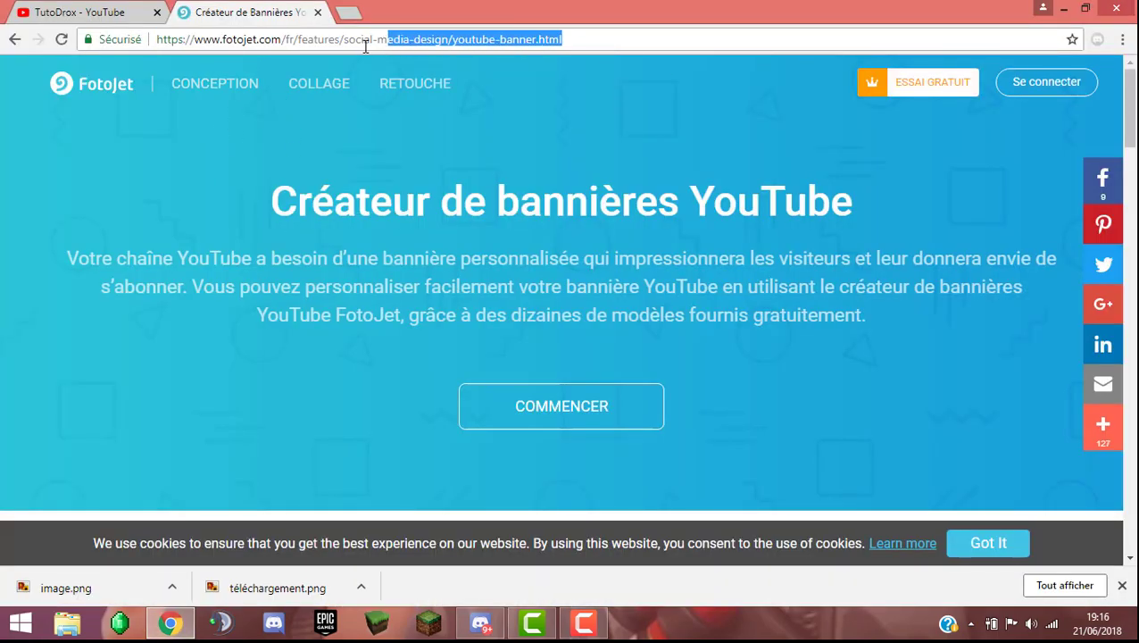
pyautogui.click(584, 41)
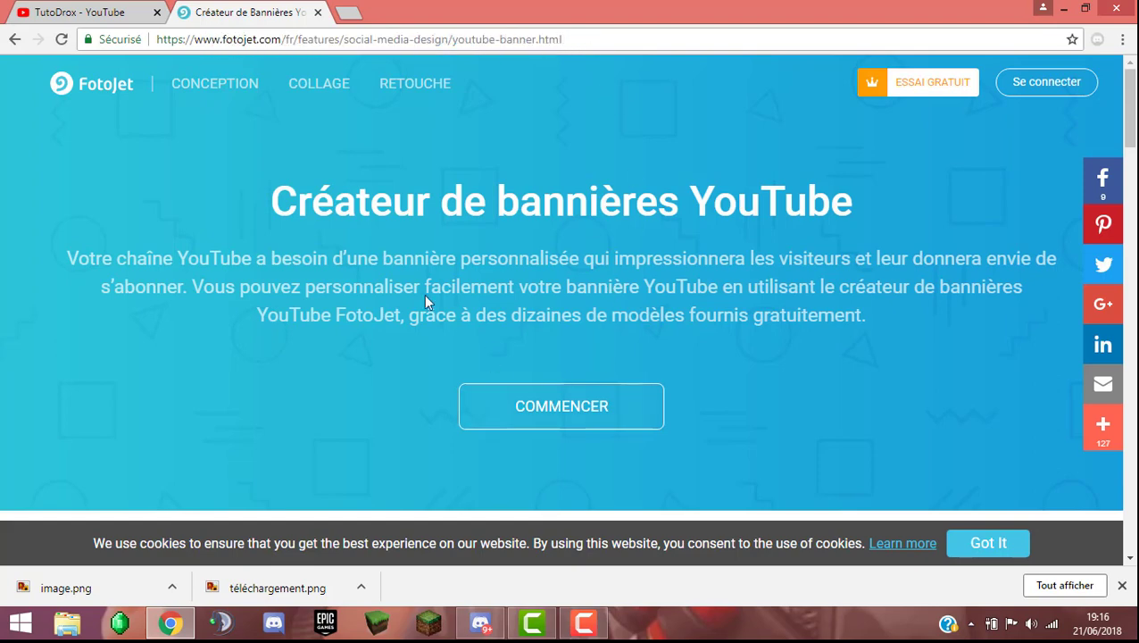
pyautogui.doubleClick(348, 203)
pyautogui.moveTo(348, 202); pyautogui.dragTo(625, 116)
# Step: Start a blank YouTube banner design and upload the black dripping T image from the Téléchargements folder
pyautogui.click(564, 412)
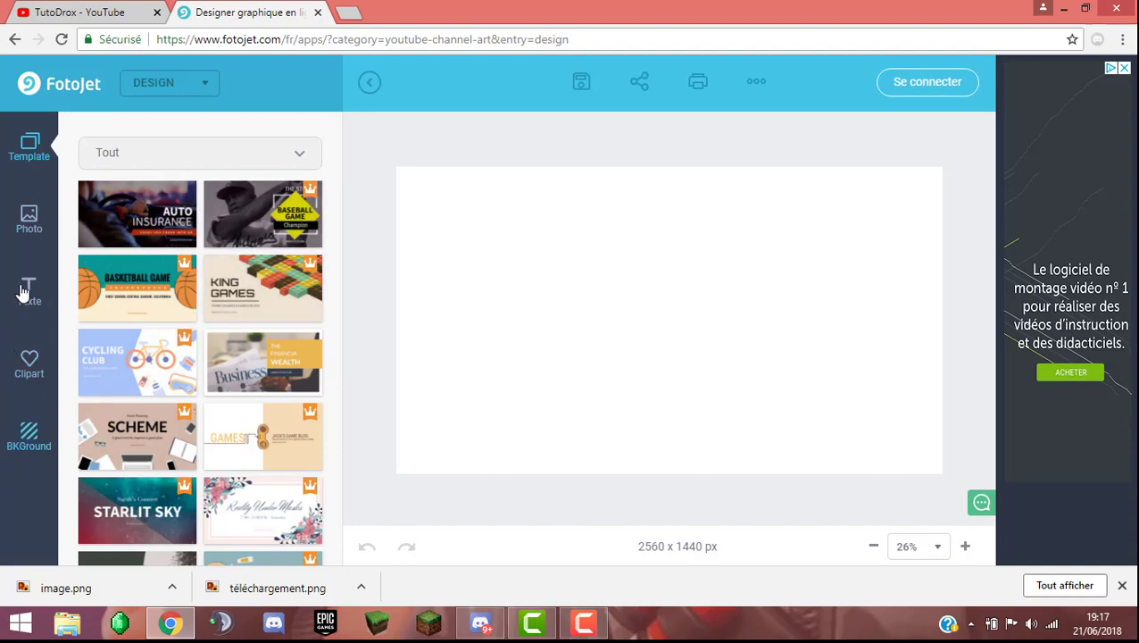
pyautogui.click(36, 229)
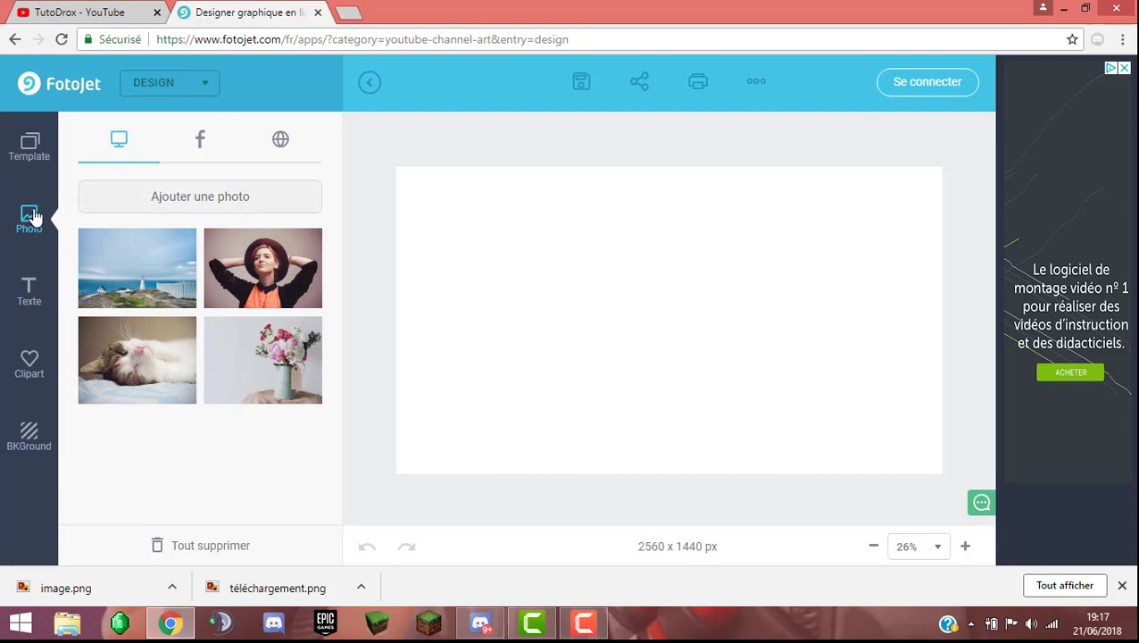
pyautogui.click(134, 207)
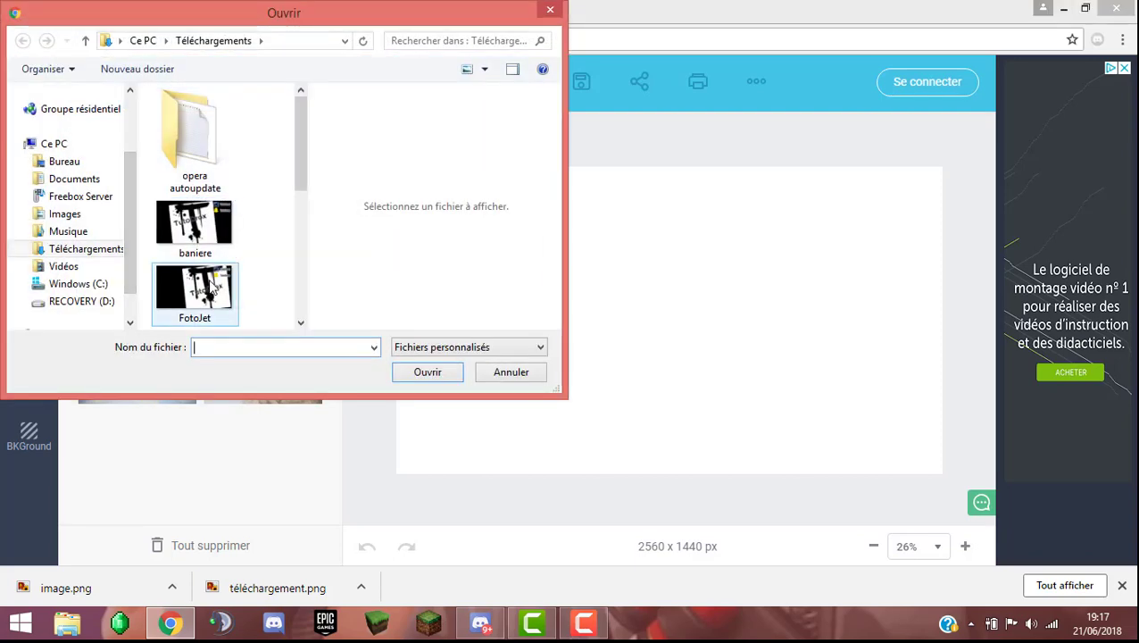
pyautogui.moveTo(297, 168); pyautogui.dragTo(249, 234)
pyautogui.doubleClick(210, 186)
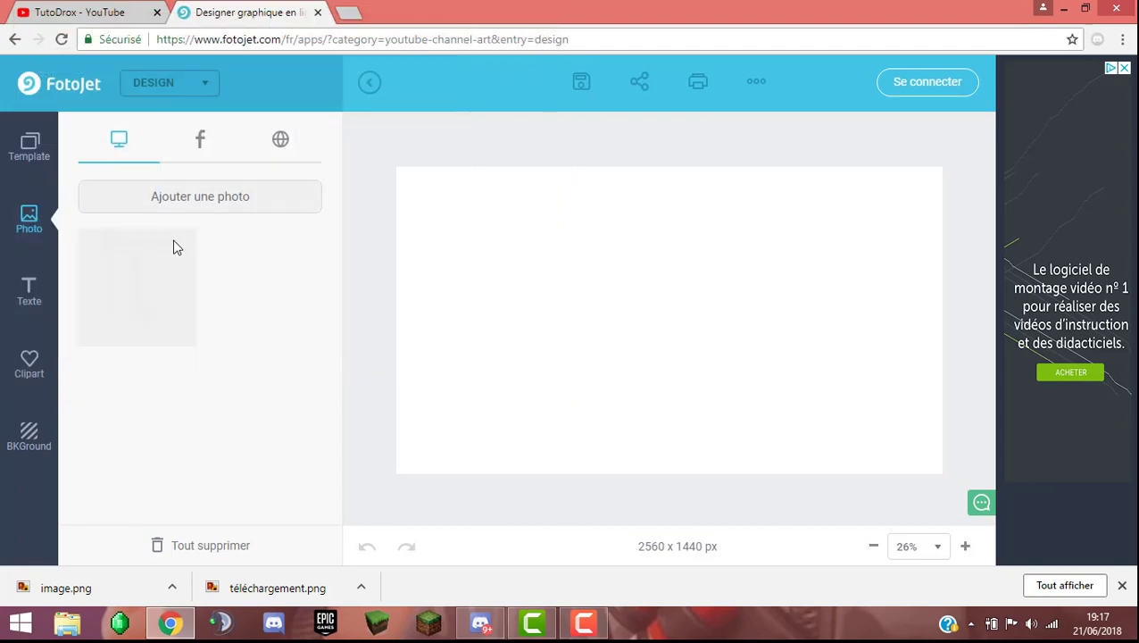
# Step: Place the uploaded T image in the middle of the blank banner canvas
pyautogui.moveTo(204, 279); pyautogui.dragTo(669, 280)
pyautogui.click(644, 211)
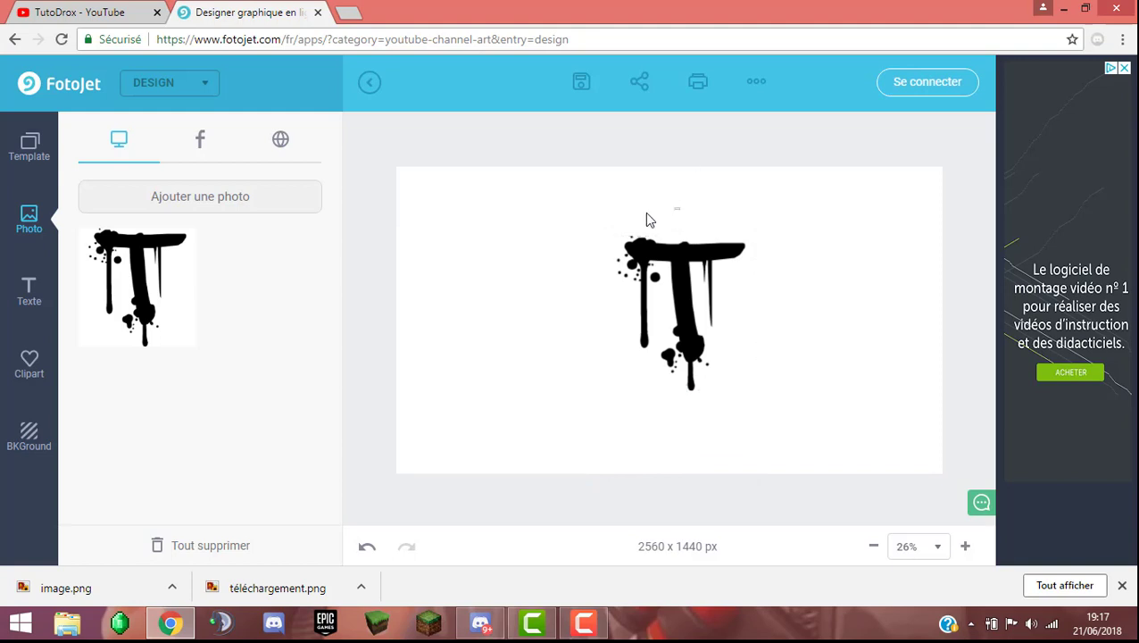
# Step: Tilt the T image slightly counterclockwise and enlarge it to about the full height of the canvas
pyautogui.click(684, 256)
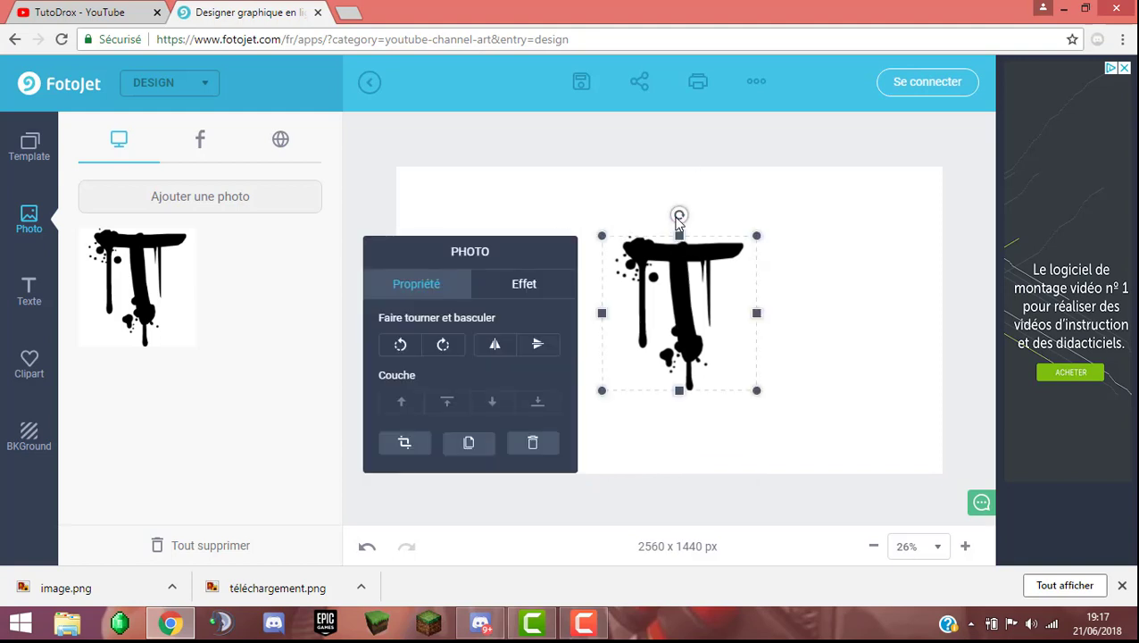
pyautogui.moveTo(680, 214); pyautogui.dragTo(743, 220)
pyautogui.moveTo(752, 299)
pyautogui.mouseDown()
pyautogui.moveTo(836, 279)
pyautogui.moveTo(746, 300)
pyautogui.mouseUp()
pyautogui.moveTo(756, 377); pyautogui.dragTo(852, 445)
pyautogui.moveTo(822, 382); pyautogui.dragTo(783, 382)
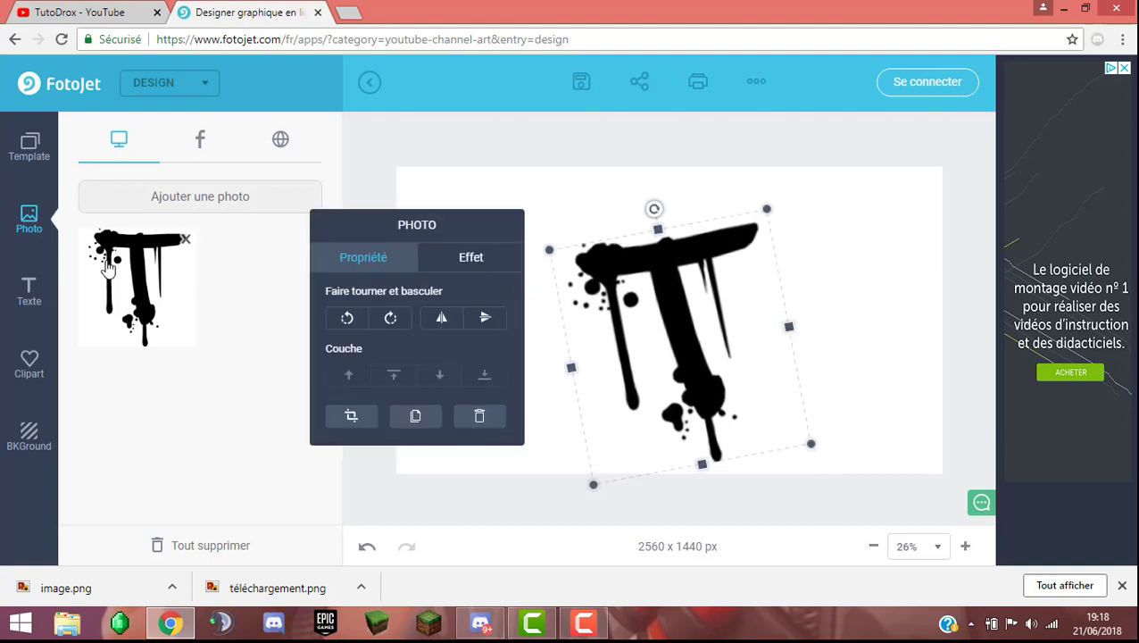
pyautogui.click(393, 319)
pyautogui.click(348, 318)
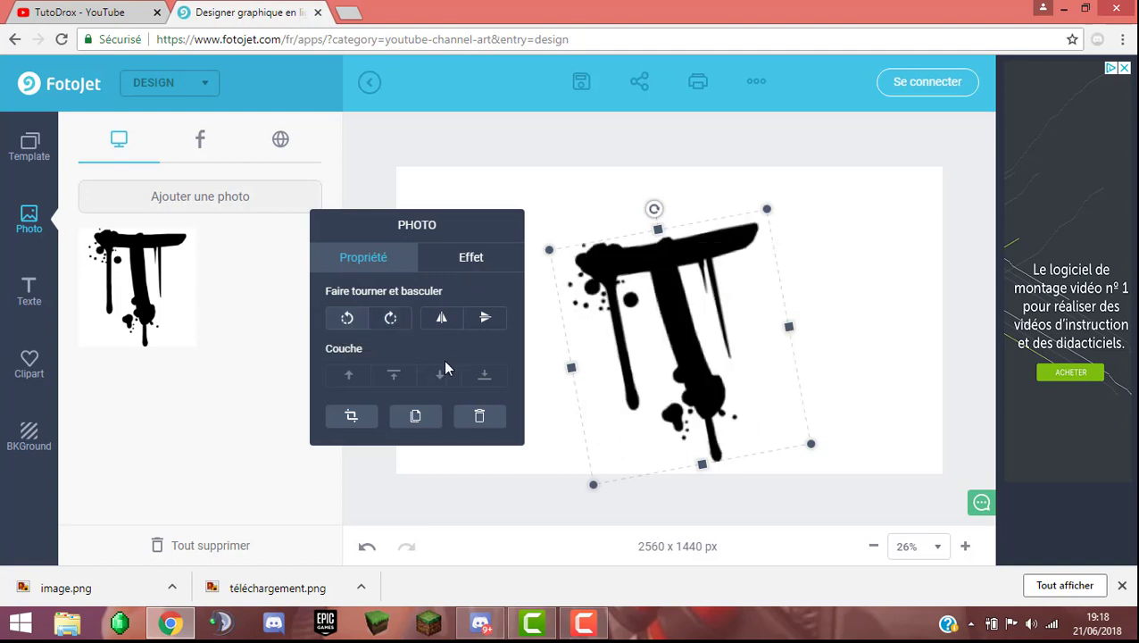
# Step: Apply the first preset effect after None to the T image, keeping its opacity at 100
pyautogui.click(466, 273)
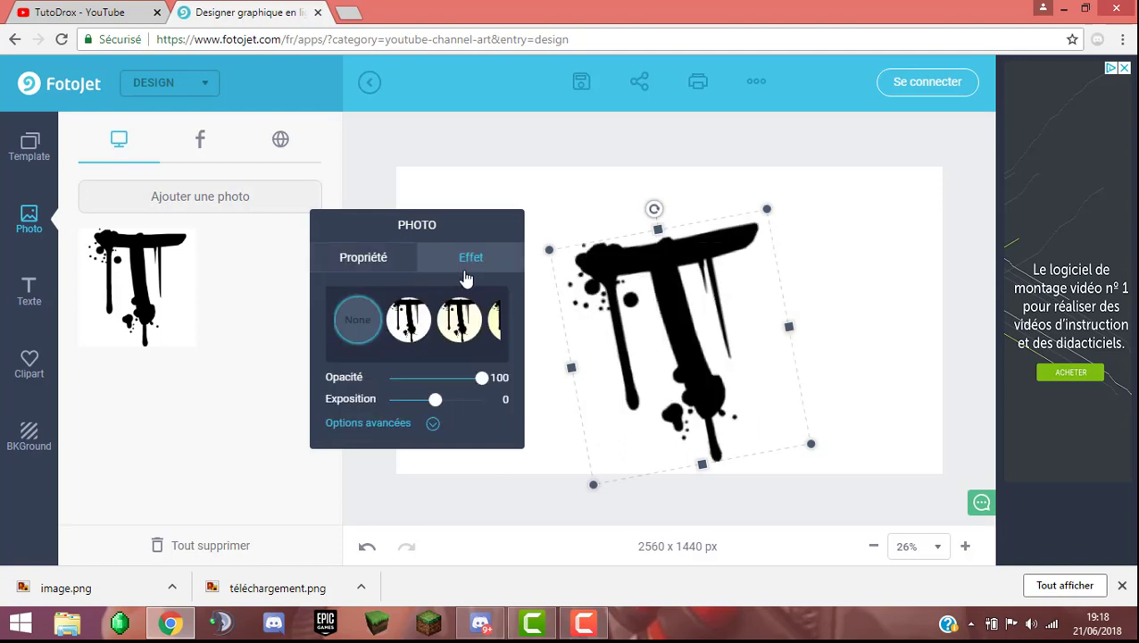
pyautogui.moveTo(348, 356); pyautogui.dragTo(312, 349)
pyautogui.click(427, 325)
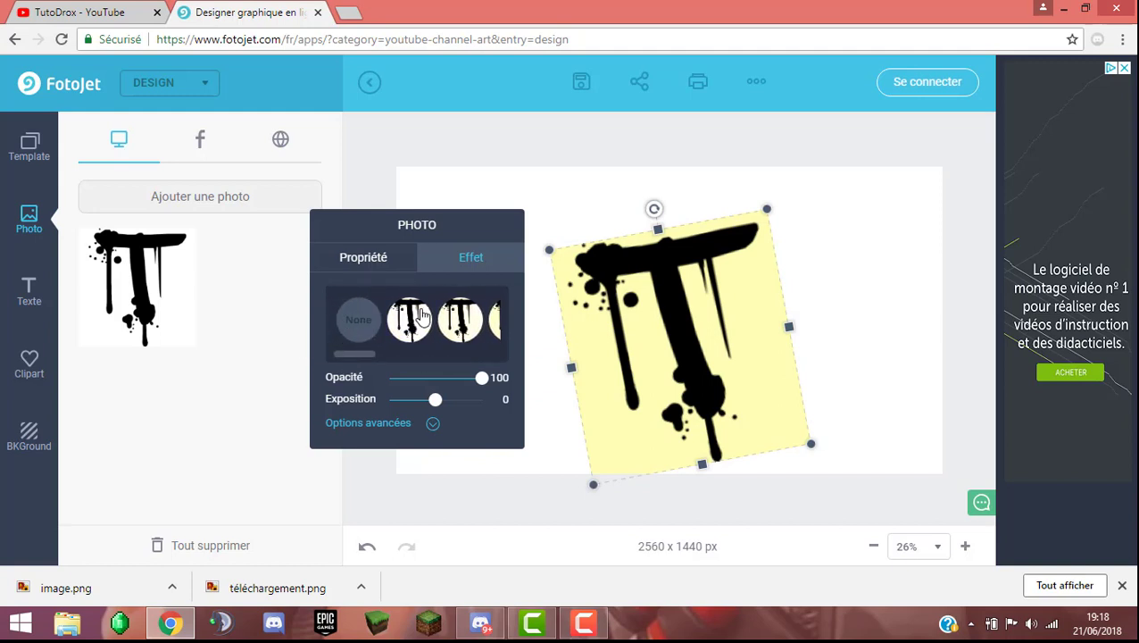
pyautogui.click(424, 316)
pyautogui.moveTo(473, 376); pyautogui.dragTo(506, 389)
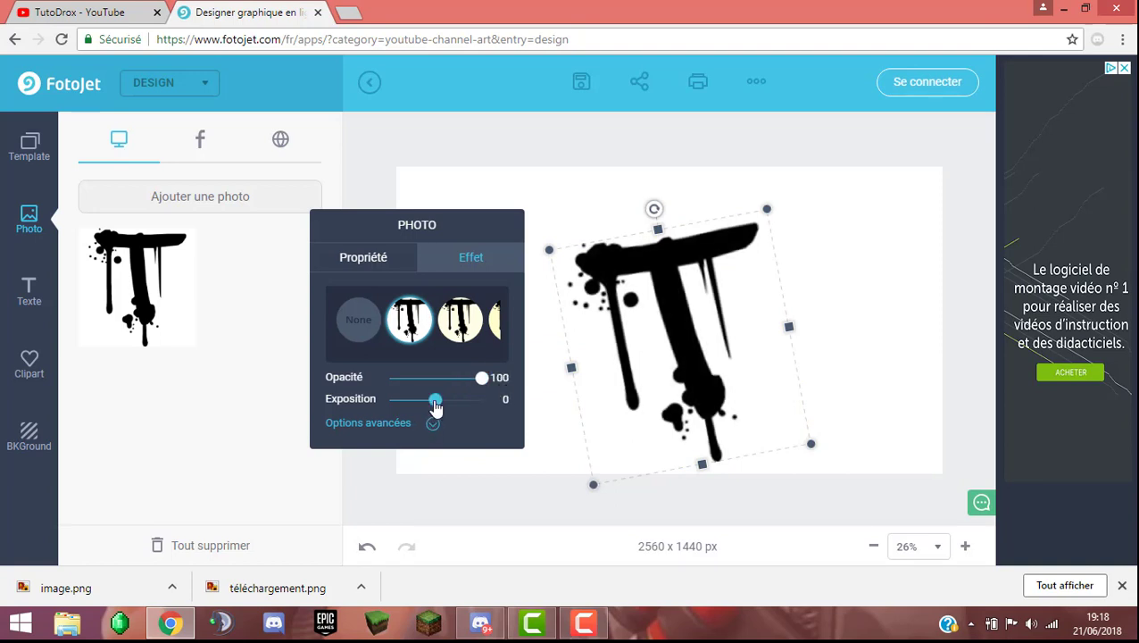
# Step: Set the T image's exposure to 5 and its brightness to -1 in the advanced effect options
pyautogui.moveTo(436, 406)
pyautogui.mouseDown()
pyautogui.moveTo(414, 407)
pyautogui.moveTo(487, 403)
pyautogui.moveTo(349, 421)
pyautogui.moveTo(536, 406)
pyautogui.moveTo(593, 378)
pyautogui.moveTo(114, 414)
pyautogui.moveTo(254, 449)
pyautogui.moveTo(414, 379)
pyautogui.moveTo(444, 399)
pyautogui.moveTo(436, 403)
pyautogui.mouseUp()
pyautogui.click(430, 425)
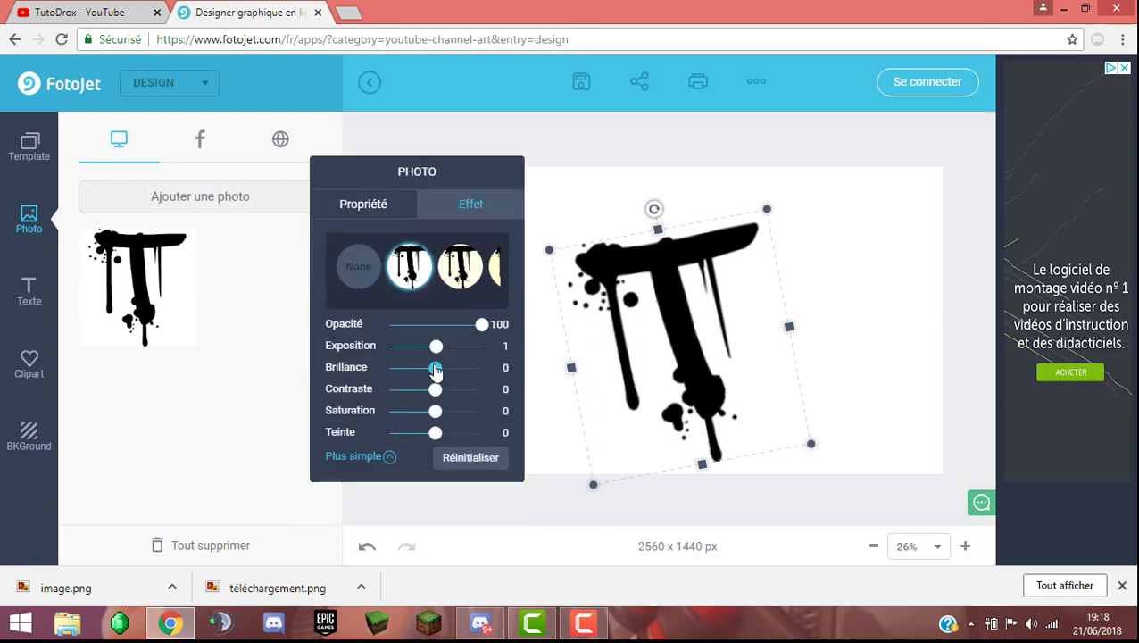
pyautogui.moveTo(436, 367); pyautogui.dragTo(534, 372)
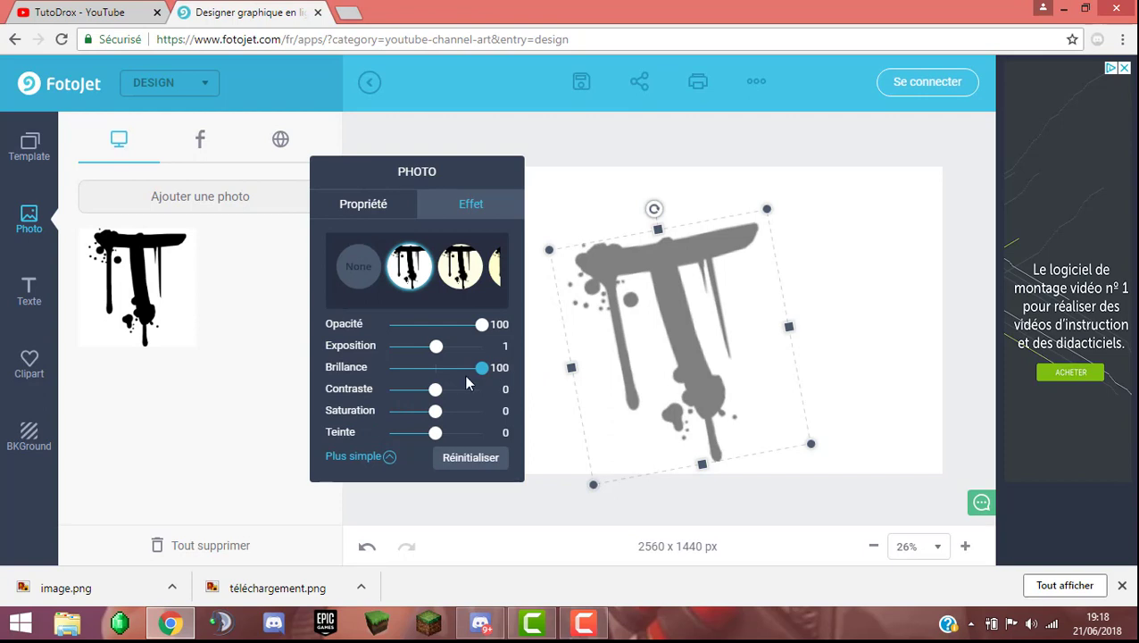
pyautogui.moveTo(466, 382); pyautogui.dragTo(482, 346)
pyautogui.click(438, 351)
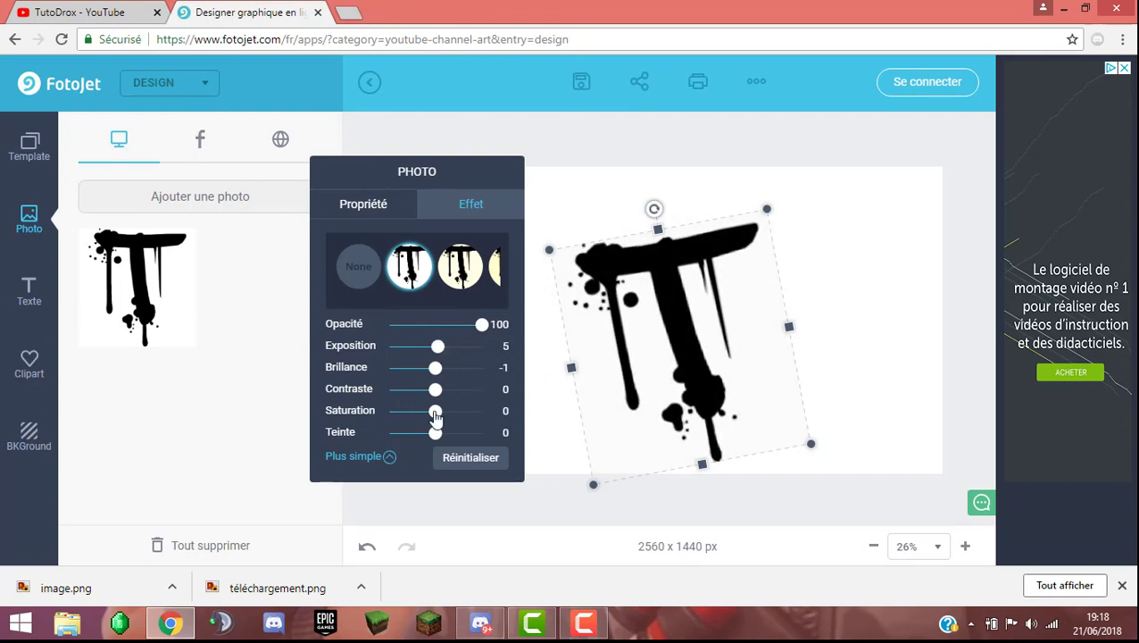
# Step: Set the T image's saturation to 5 and its hue to -1
pyautogui.moveTo(435, 437); pyautogui.dragTo(406, 430)
pyautogui.moveTo(495, 434); pyautogui.dragTo(403, 432)
pyautogui.moveTo(432, 419)
pyautogui.mouseDown()
pyautogui.moveTo(452, 414)
pyautogui.moveTo(381, 409)
pyautogui.moveTo(399, 426)
pyautogui.moveTo(509, 413)
pyautogui.moveTo(381, 432)
pyautogui.moveTo(437, 412)
pyautogui.mouseUp()
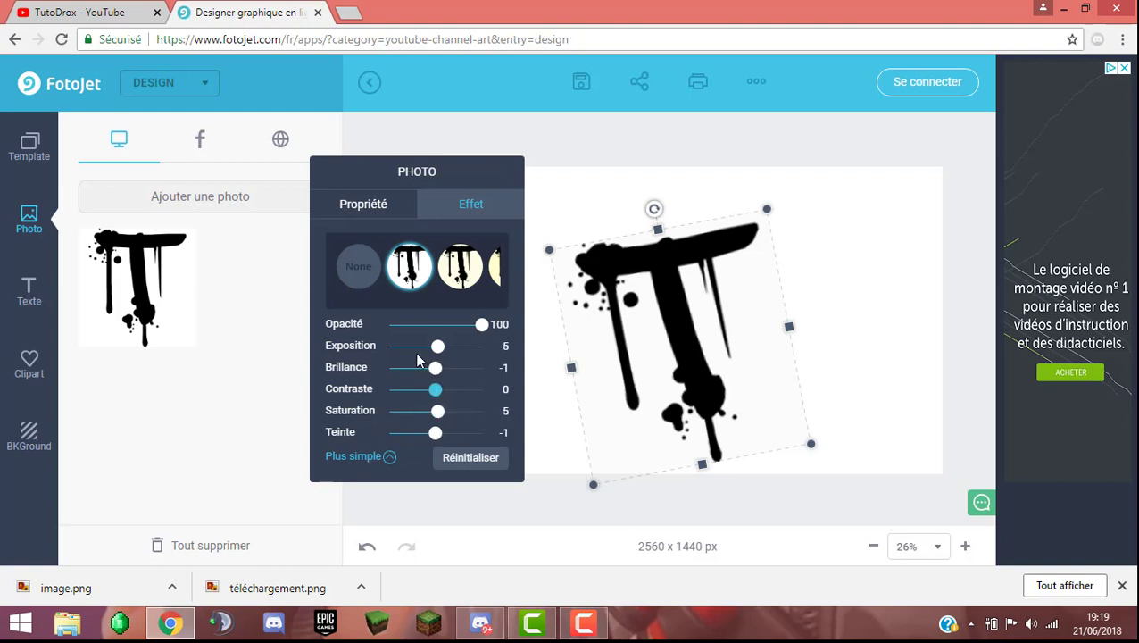
pyautogui.click(384, 207)
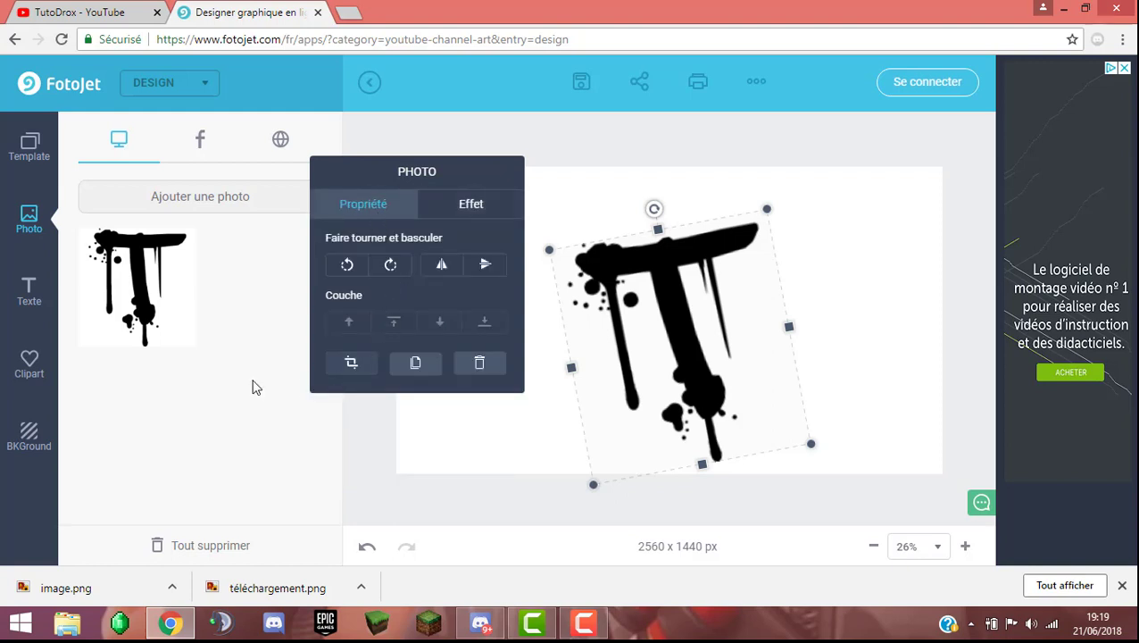
# Step: Bring up the text styles and deselect the T image
pyautogui.click(29, 291)
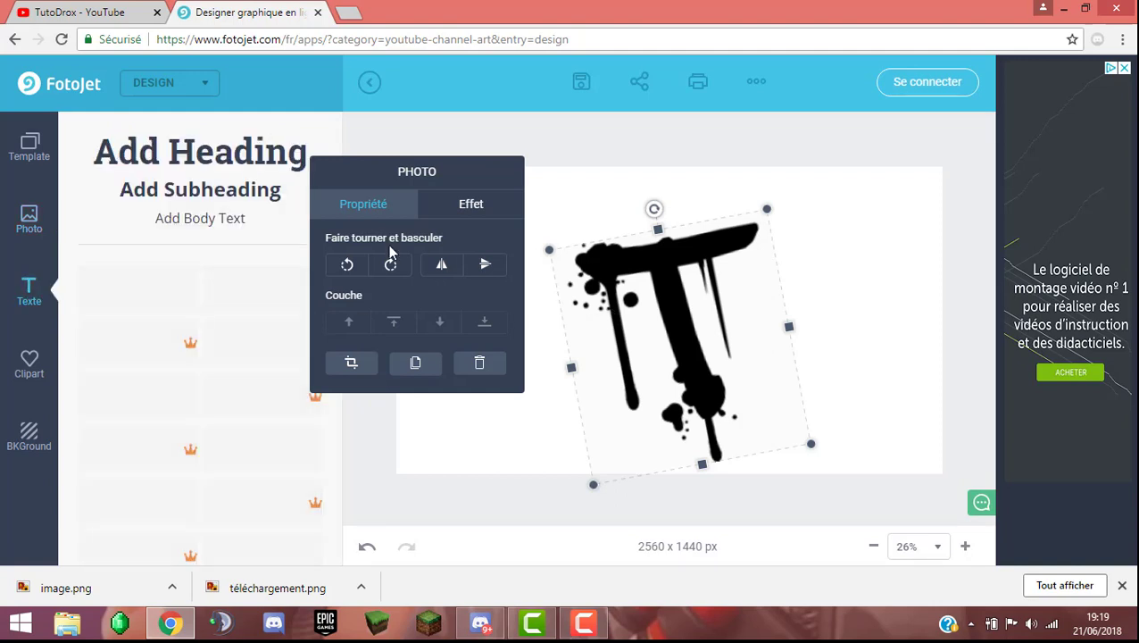
pyautogui.click(554, 186)
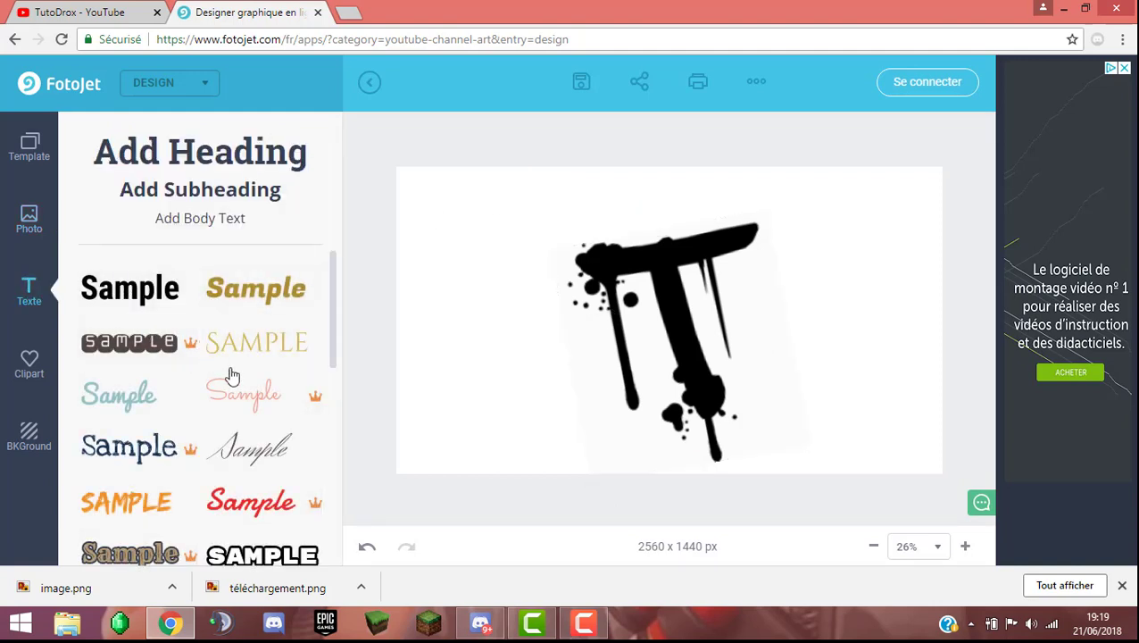
pyautogui.click(147, 446)
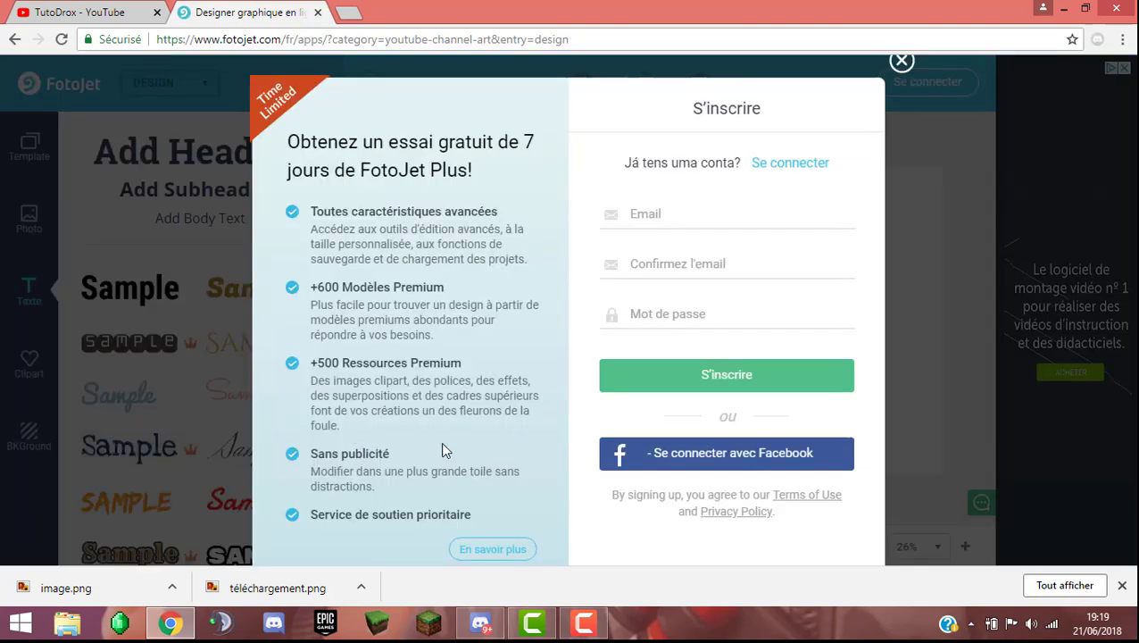
pyautogui.click(679, 214)
pyautogui.click(900, 61)
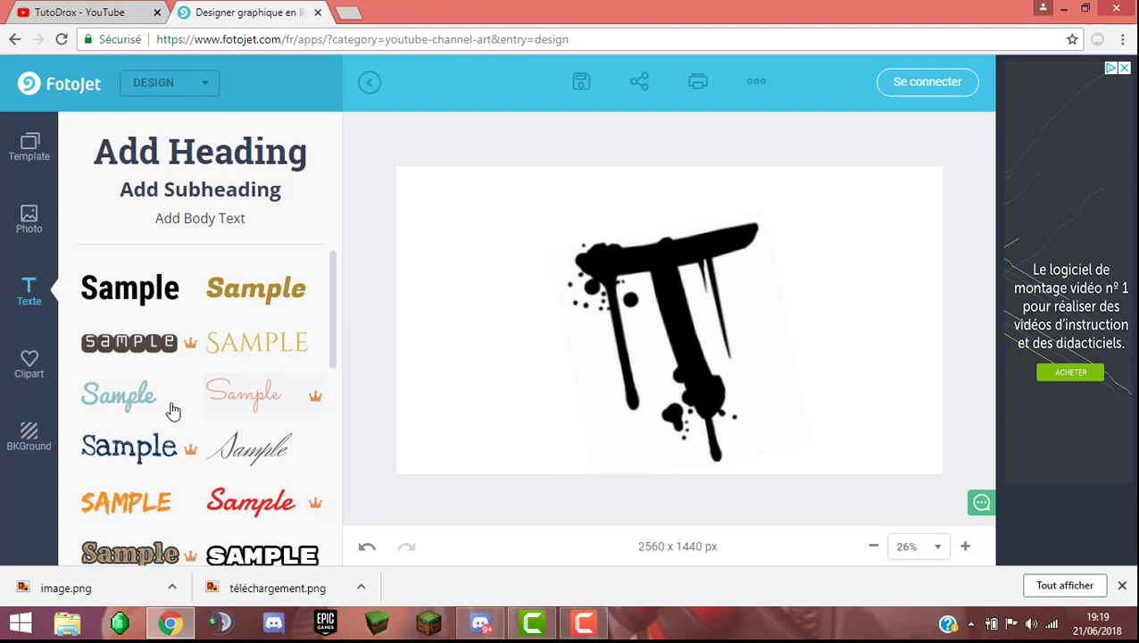
# Step: Add a text box to the banner in the bold black Roboto Condensed sample style
pyautogui.click(132, 296)
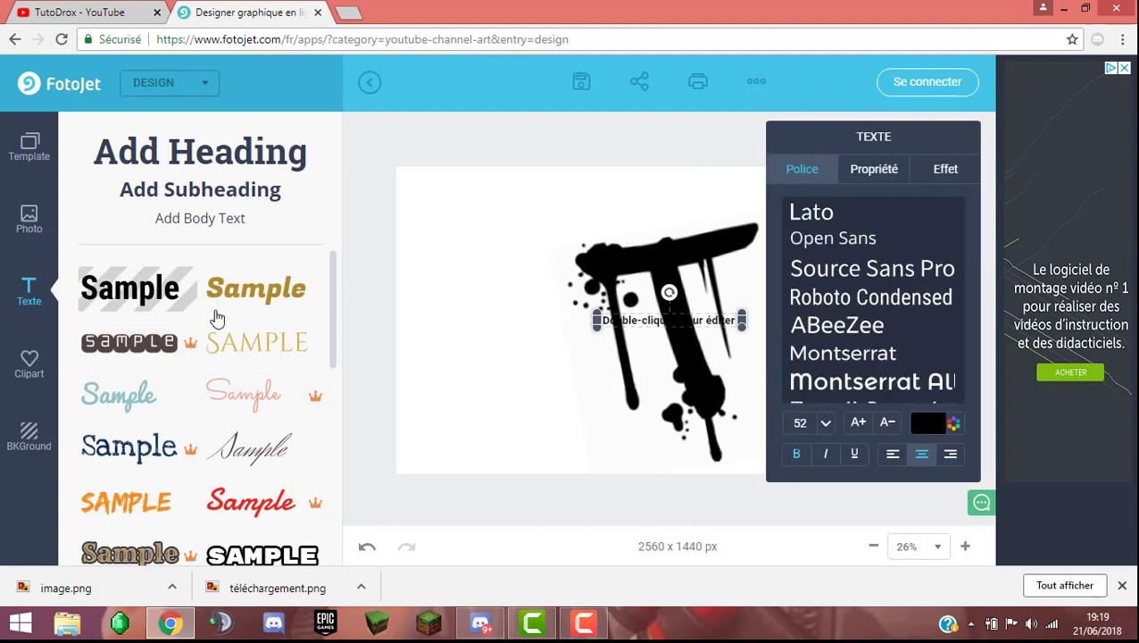
pyautogui.click(233, 291)
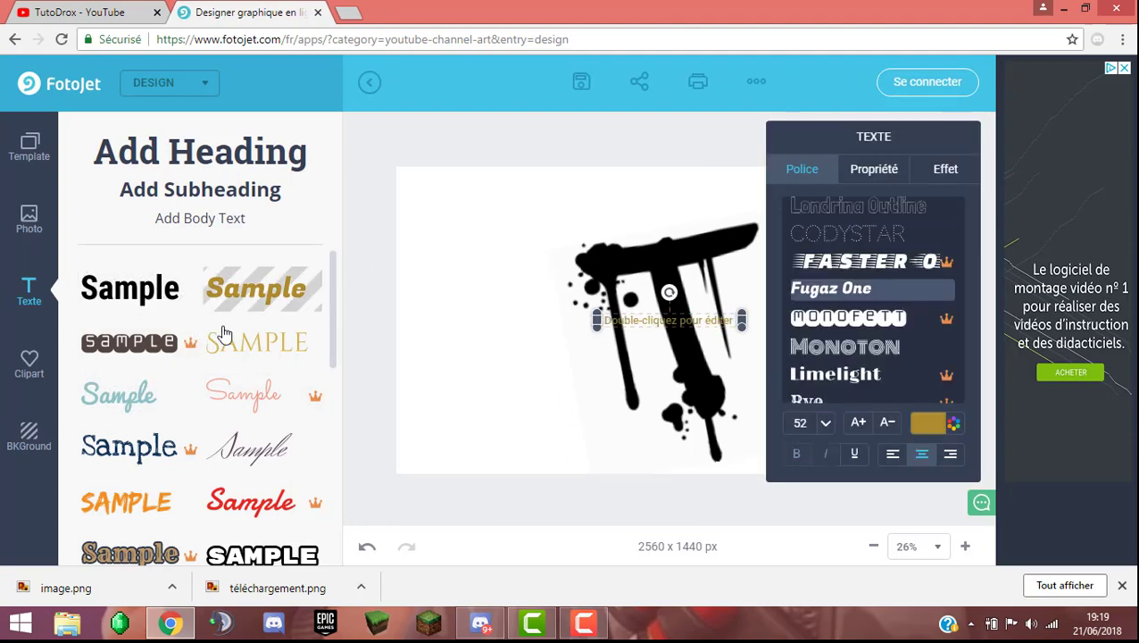
pyautogui.click(170, 292)
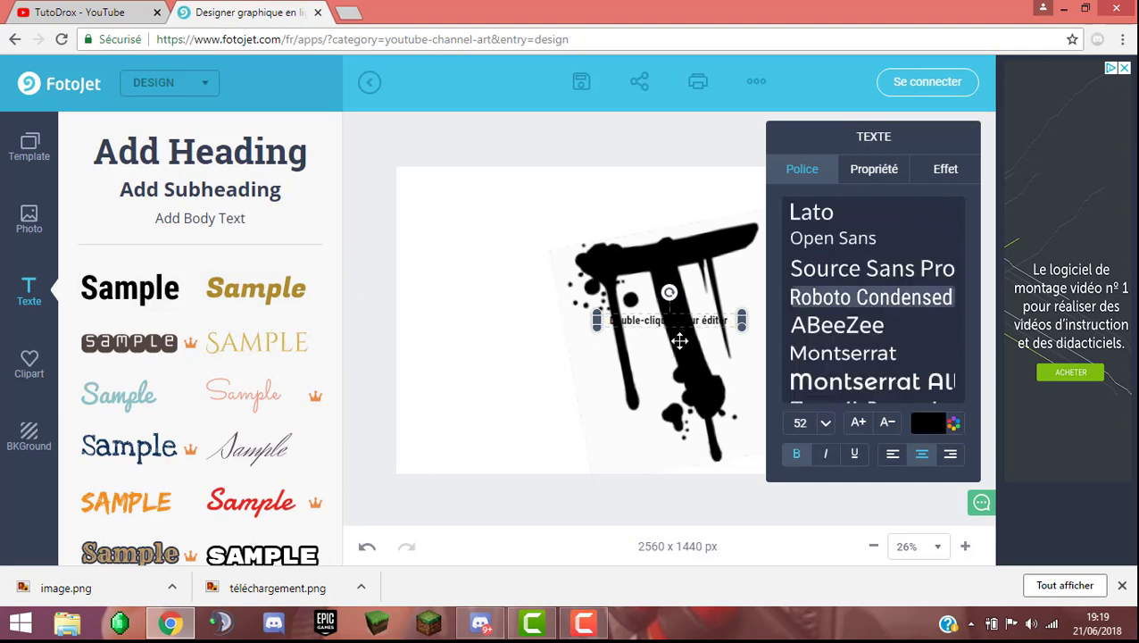
# Step: Replace the placeholder text with "Tutodrox" and enlarge it to size 120 over the T image
pyautogui.click(678, 333)
pyautogui.click(677, 321)
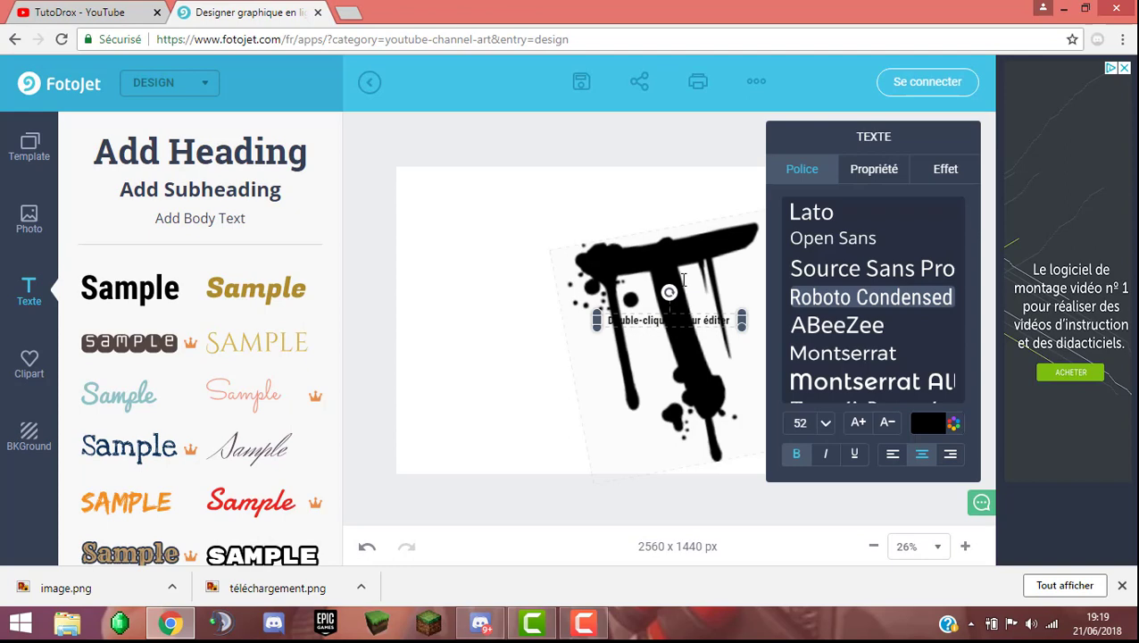
pyautogui.press('BackSpace')
pyautogui.press('BackSpace')
pyautogui.press('BackSpace')
pyautogui.press('BackSpace')
pyautogui.press('BackSpace')
pyautogui.press('BackSpace')
pyautogui.press('BackSpace')
pyautogui.press('BackSpace')
pyautogui.press('BackSpace')
pyautogui.press('BackSpace')
pyautogui.press('BackSpace')
pyautogui.press('BackSpace')
pyautogui.press('BackSpace')
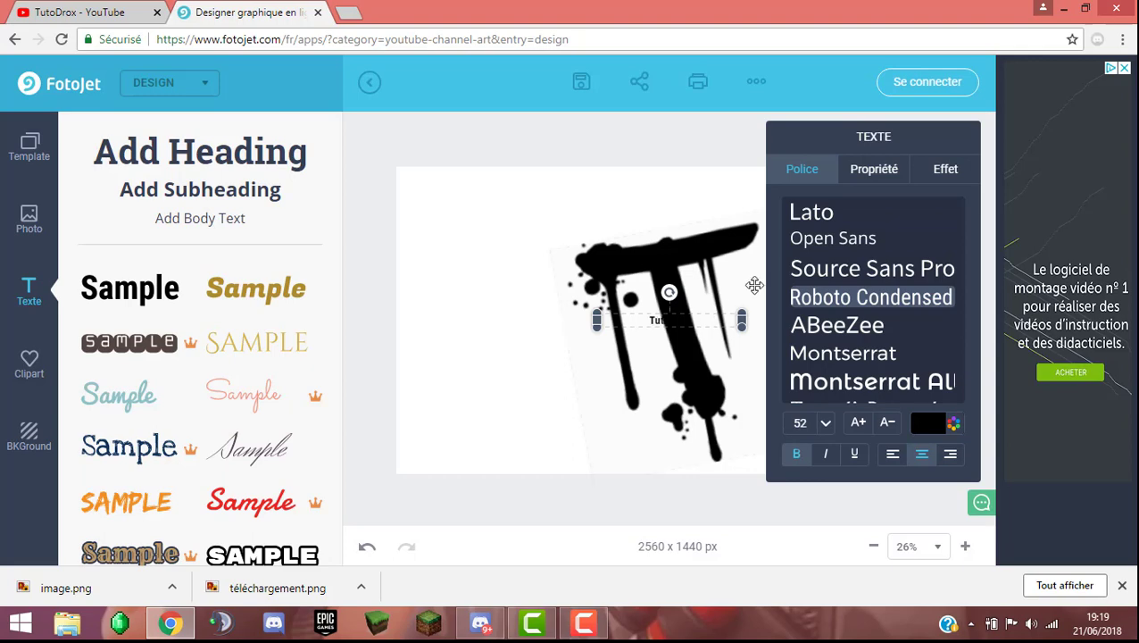
pyautogui.moveTo(758, 307); pyautogui.dragTo(666, 303)
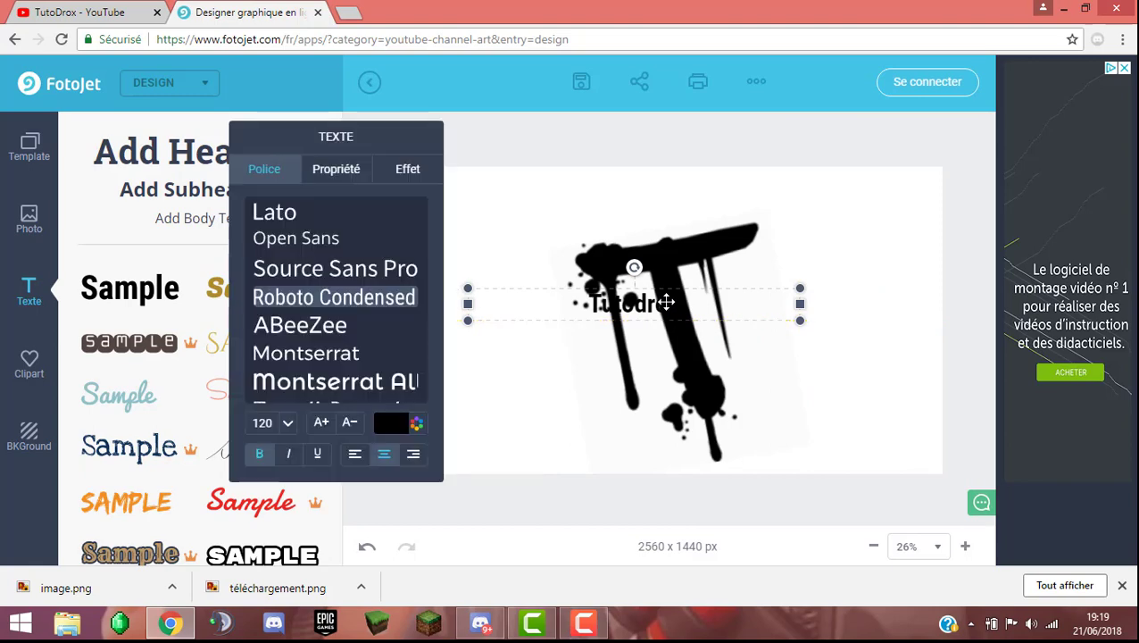
# Step: Enable a white outline (Contour) on the "Tutodrox" text and move the text slightly lower over the T
pyautogui.click(338, 175)
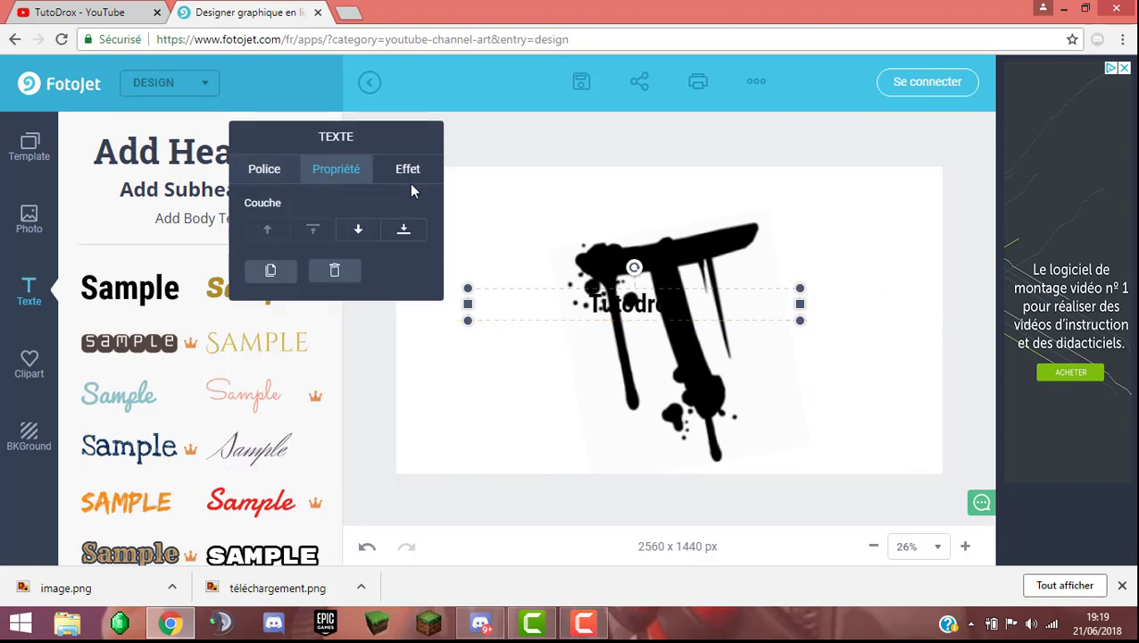
pyautogui.click(408, 175)
pyautogui.click(313, 269)
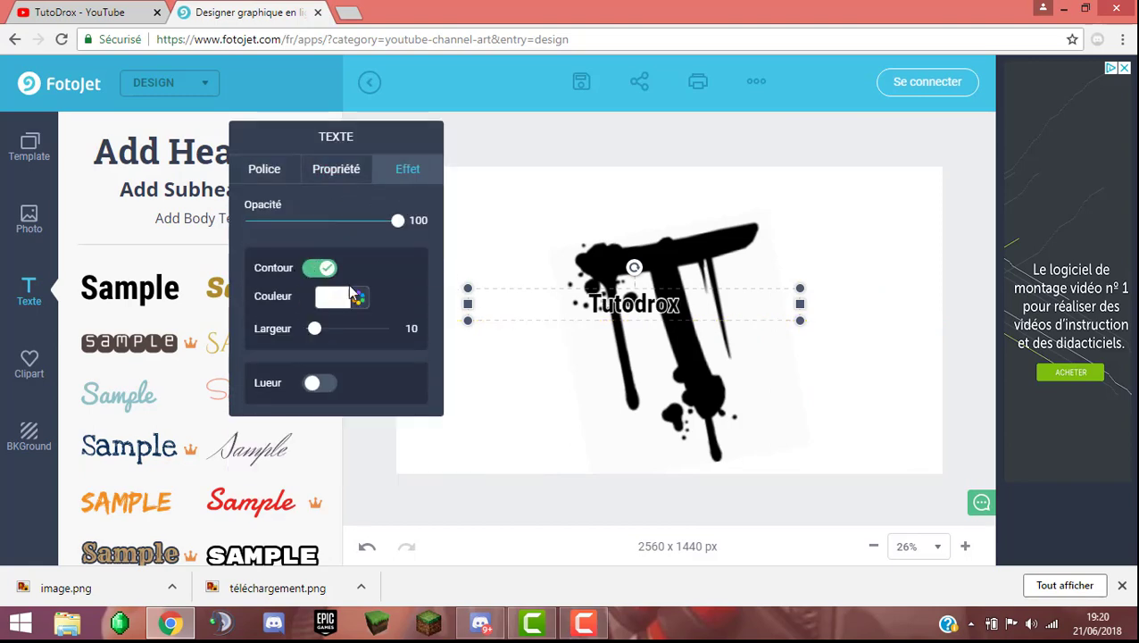
pyautogui.moveTo(625, 307); pyautogui.dragTo(631, 331)
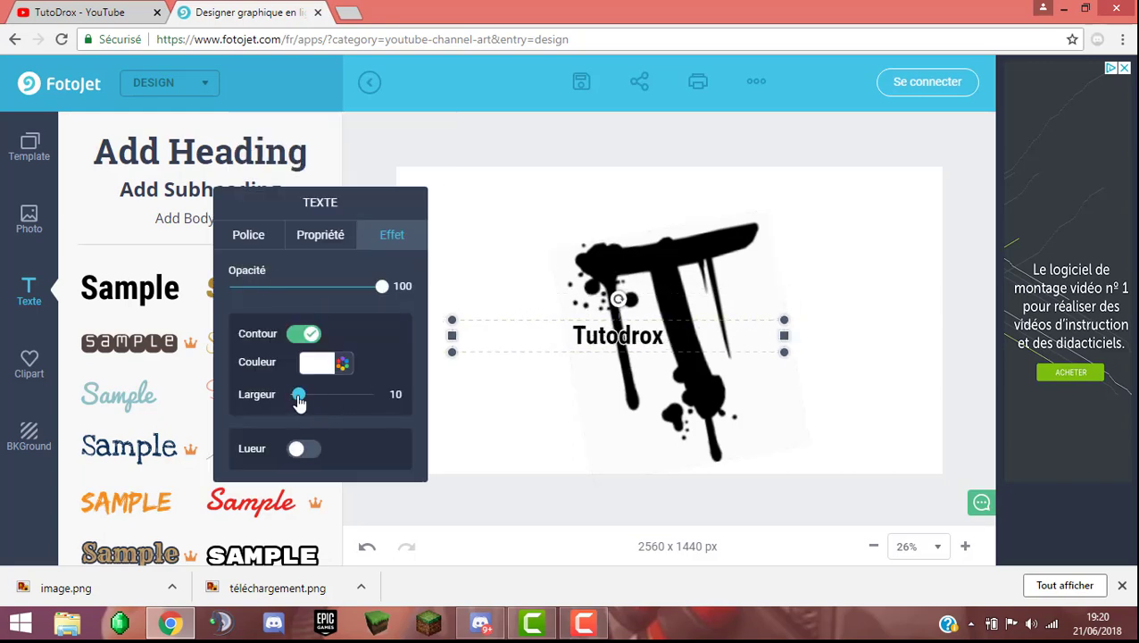
# Step: Set the "Tutodrox" outline width to 16 and enable a black glow (Lueur) with radius (Rayon) 57 and blur (Estomper) 45
pyautogui.moveTo(299, 402); pyautogui.dragTo(425, 407)
pyautogui.moveTo(288, 401); pyautogui.dragTo(439, 412)
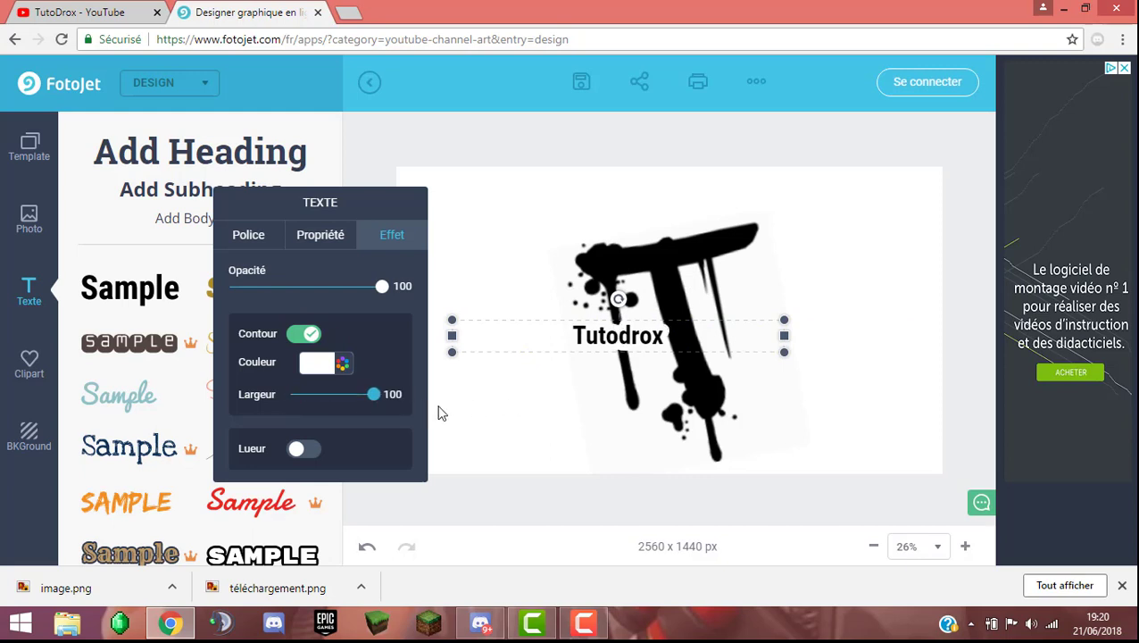
pyautogui.moveTo(355, 410); pyautogui.dragTo(300, 416)
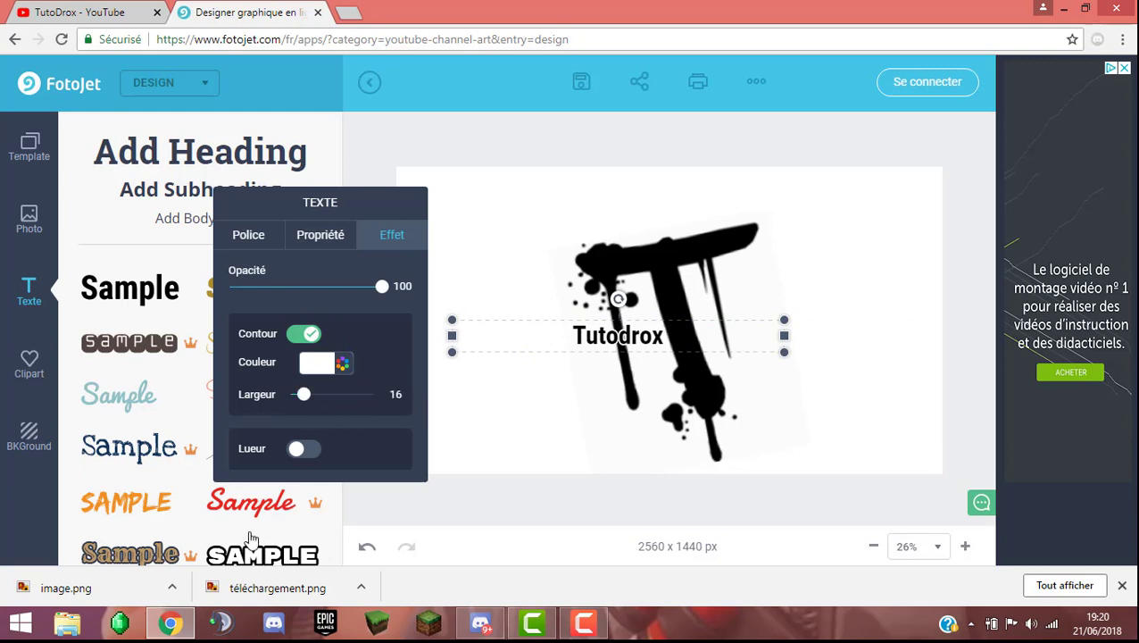
pyautogui.click(302, 451)
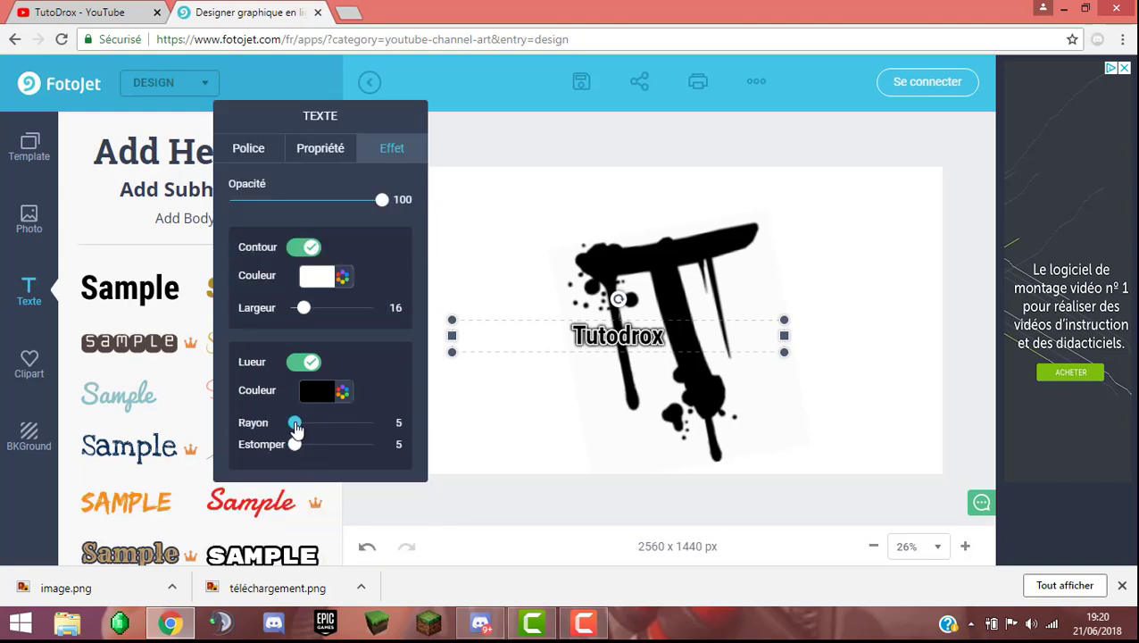
pyautogui.moveTo(298, 423); pyautogui.dragTo(328, 449)
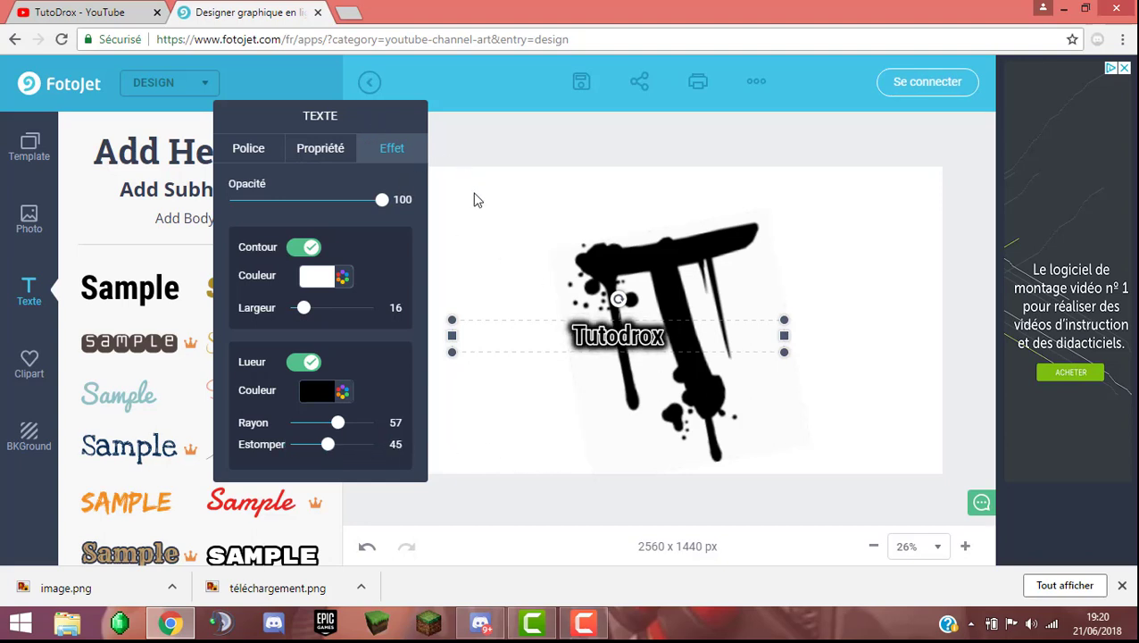
# Step: Move the "Tutodrox" text up under the T's crossbar and rotate it to follow the crossbar's slant
pyautogui.click(549, 286)
pyautogui.moveTo(605, 334); pyautogui.dragTo(657, 282)
pyautogui.moveTo(838, 267)
pyautogui.mouseDown()
pyautogui.moveTo(816, 196)
pyautogui.moveTo(854, 282)
pyautogui.moveTo(828, 301)
pyautogui.moveTo(830, 282)
pyautogui.mouseUp()
pyautogui.moveTo(661, 247)
pyautogui.mouseDown()
pyautogui.moveTo(631, 245)
pyautogui.moveTo(635, 259)
pyautogui.moveTo(650, 241)
pyautogui.mouseUp()
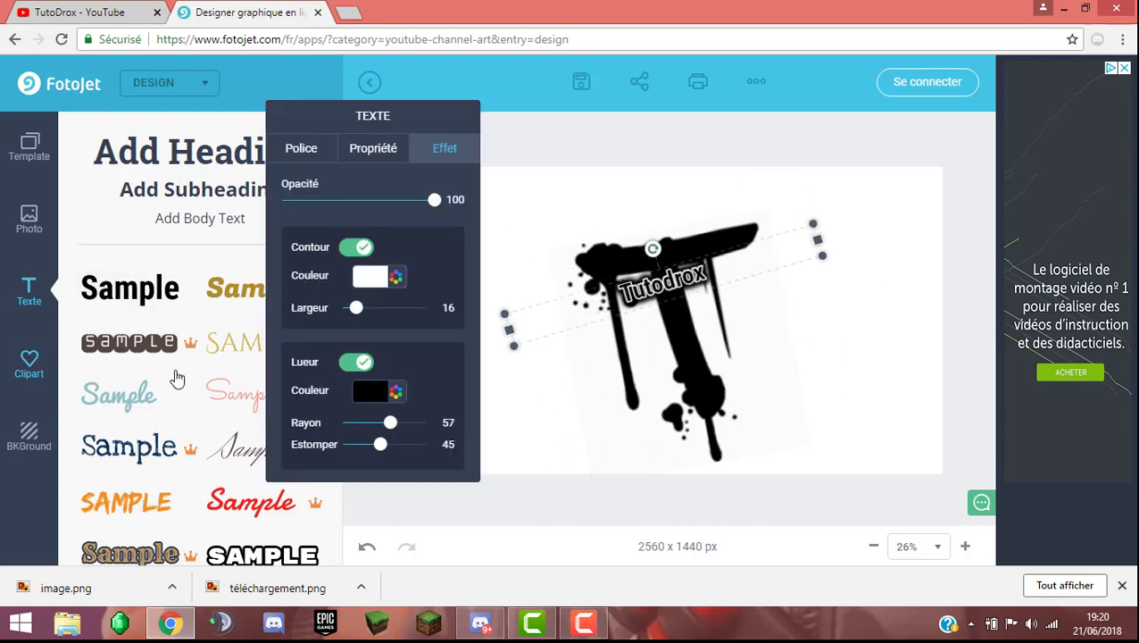
# Step: Browse the clipart categories and bring up the social network (Réseau social) icons under Icône
pyautogui.click(29, 364)
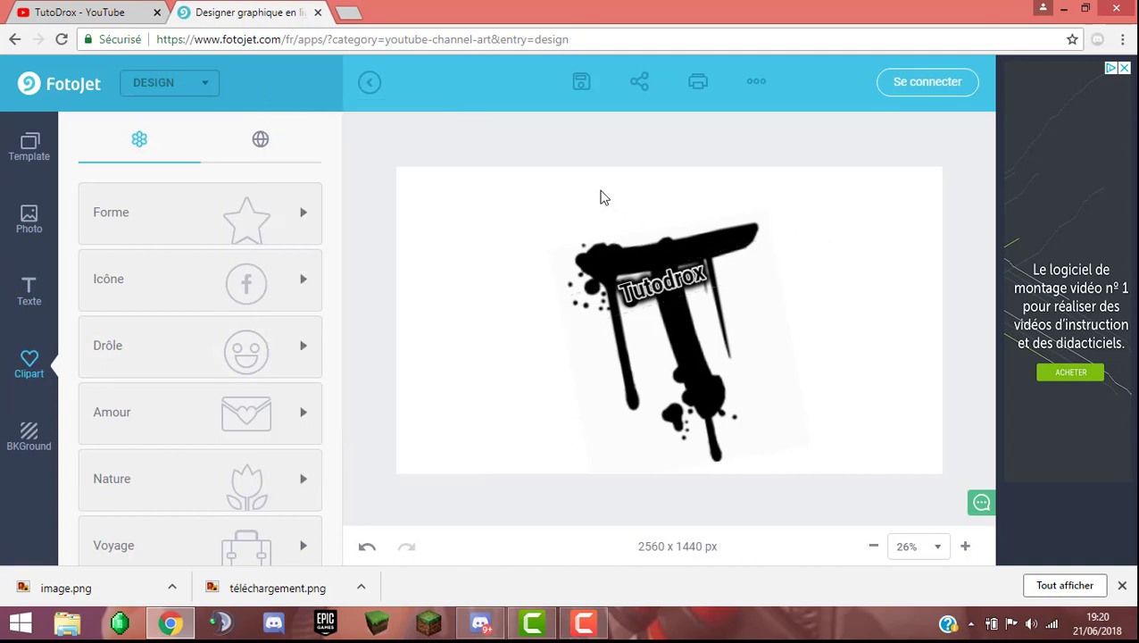
pyautogui.click(600, 196)
pyautogui.click(139, 221)
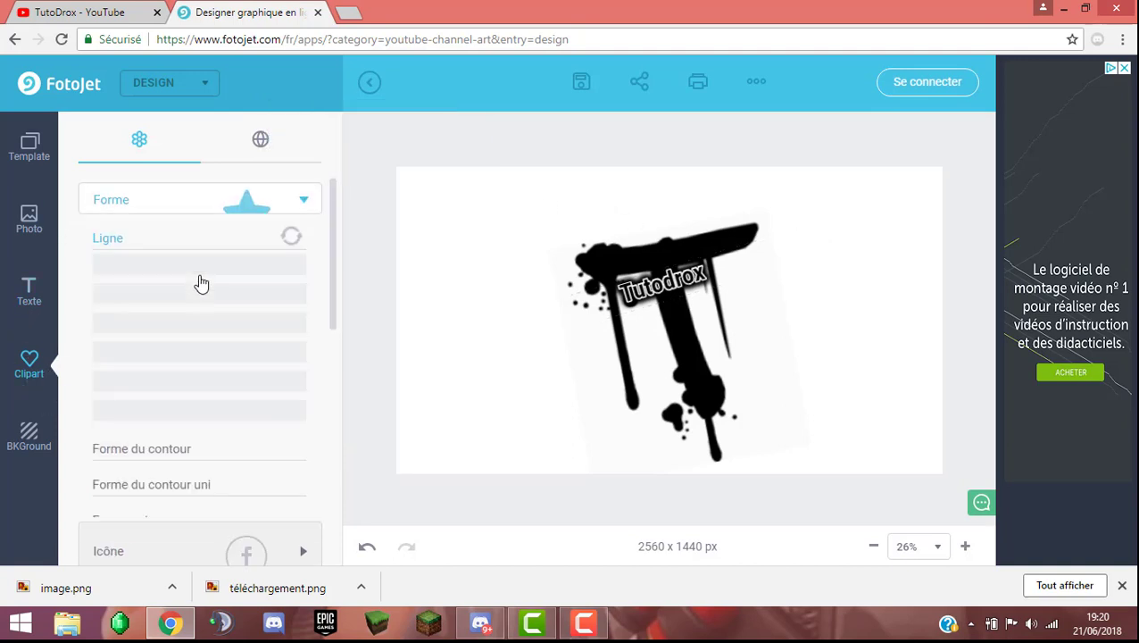
pyautogui.scroll(-6, 211, 353)
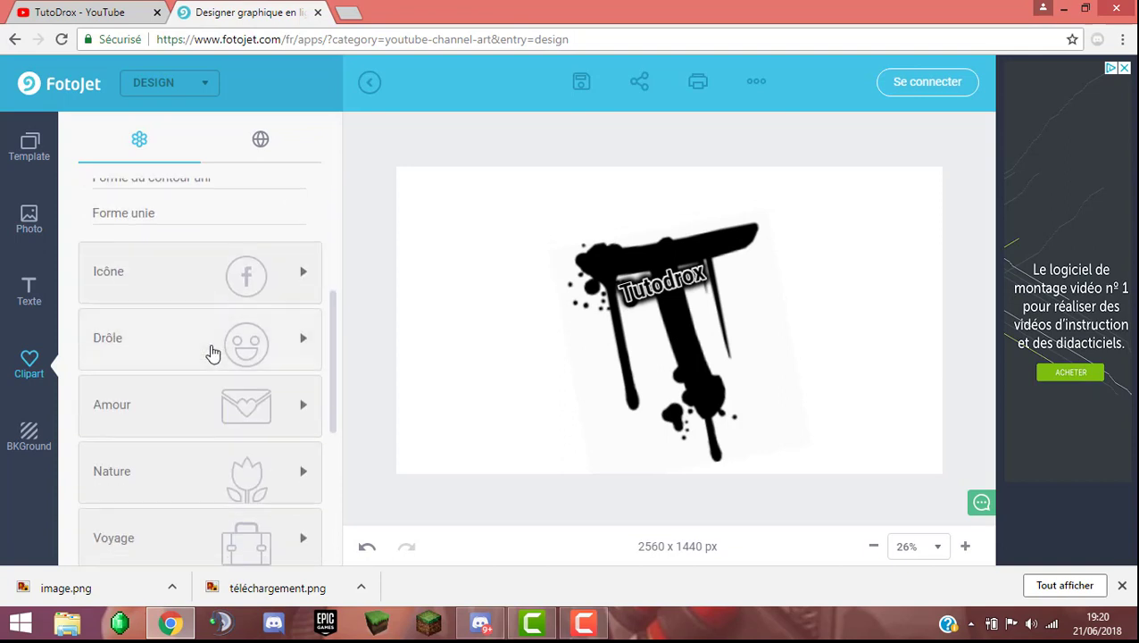
pyautogui.scroll(-2, 206, 380)
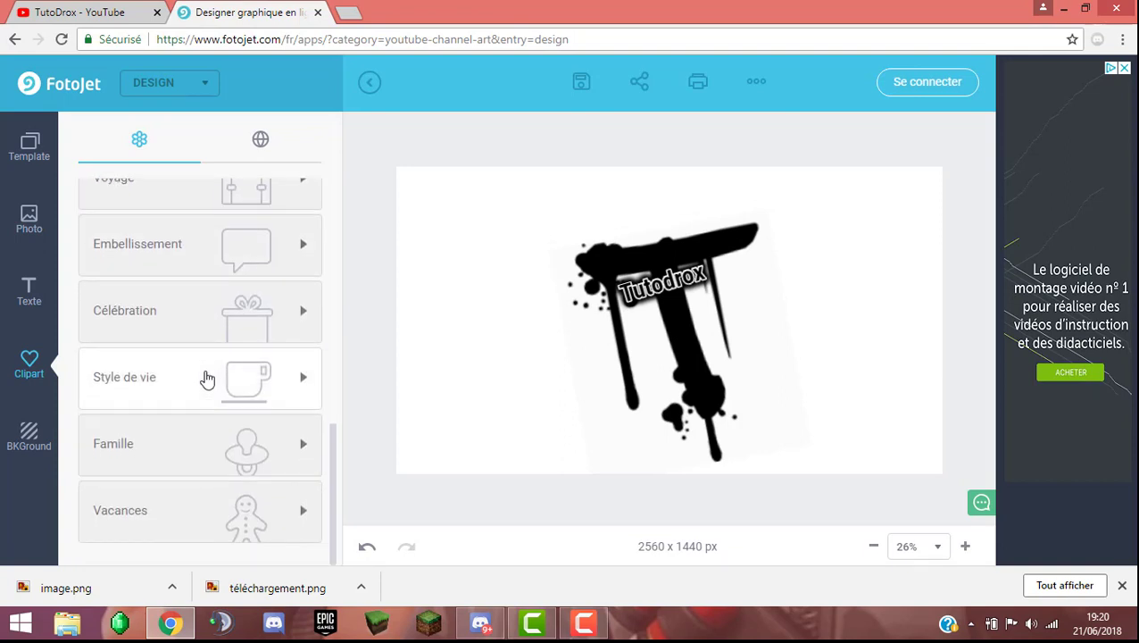
pyautogui.scroll(6, 200, 346)
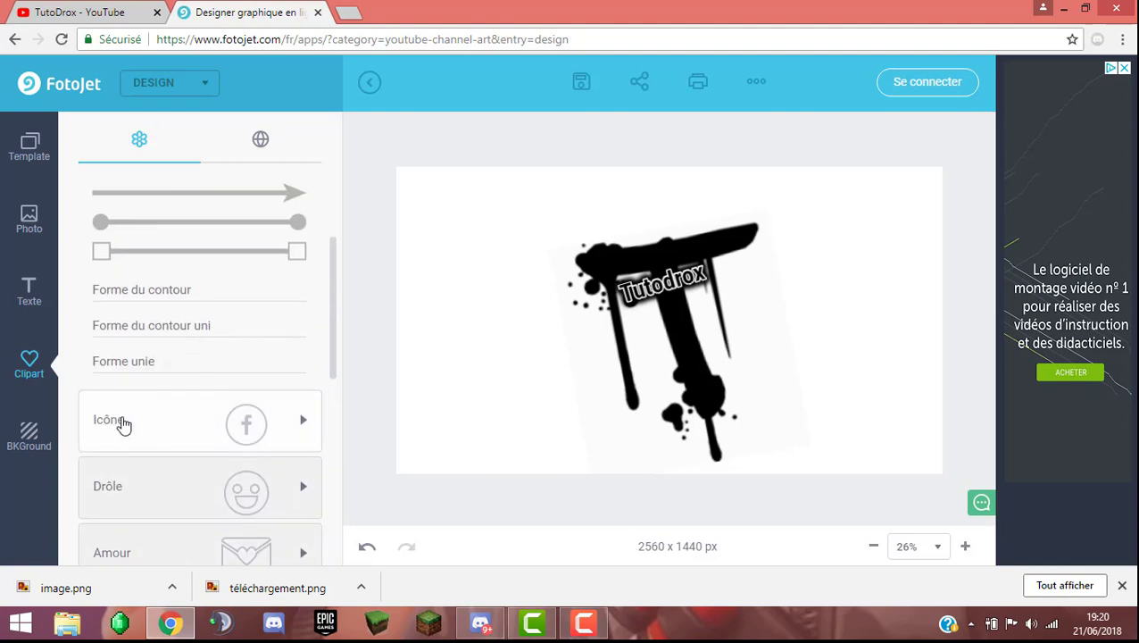
pyautogui.click(125, 425)
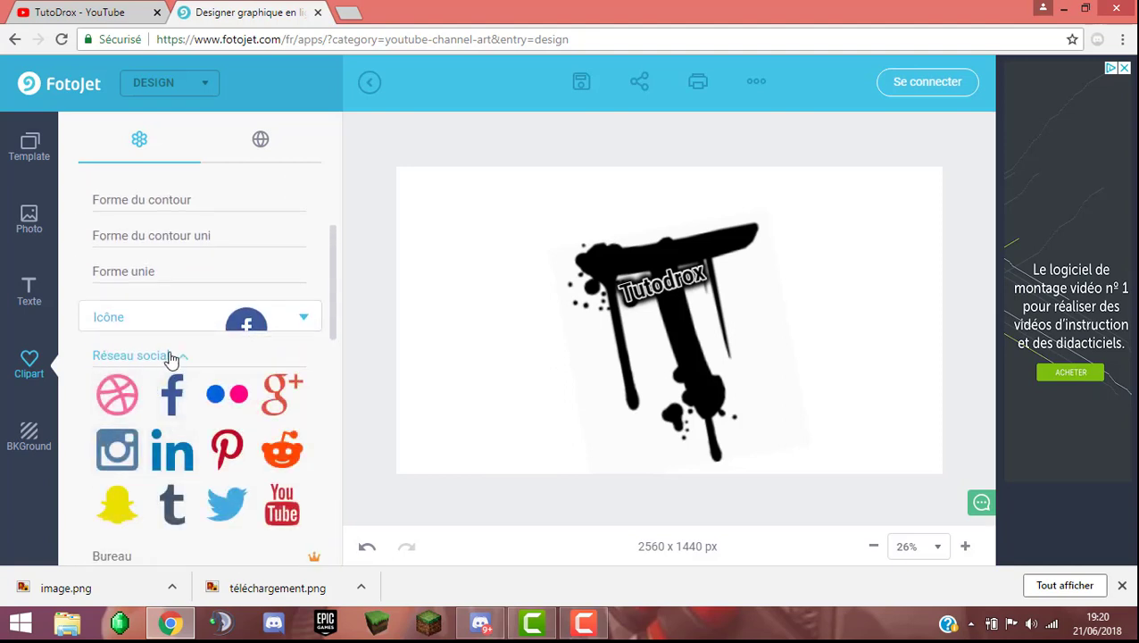
pyautogui.click(171, 357)
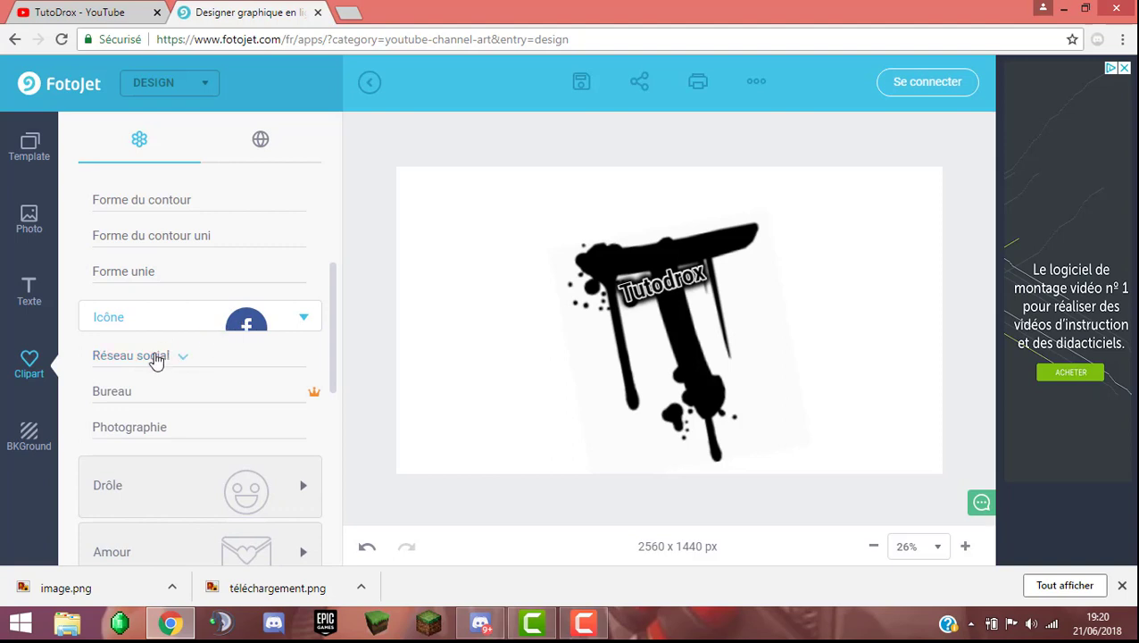
pyautogui.click(156, 357)
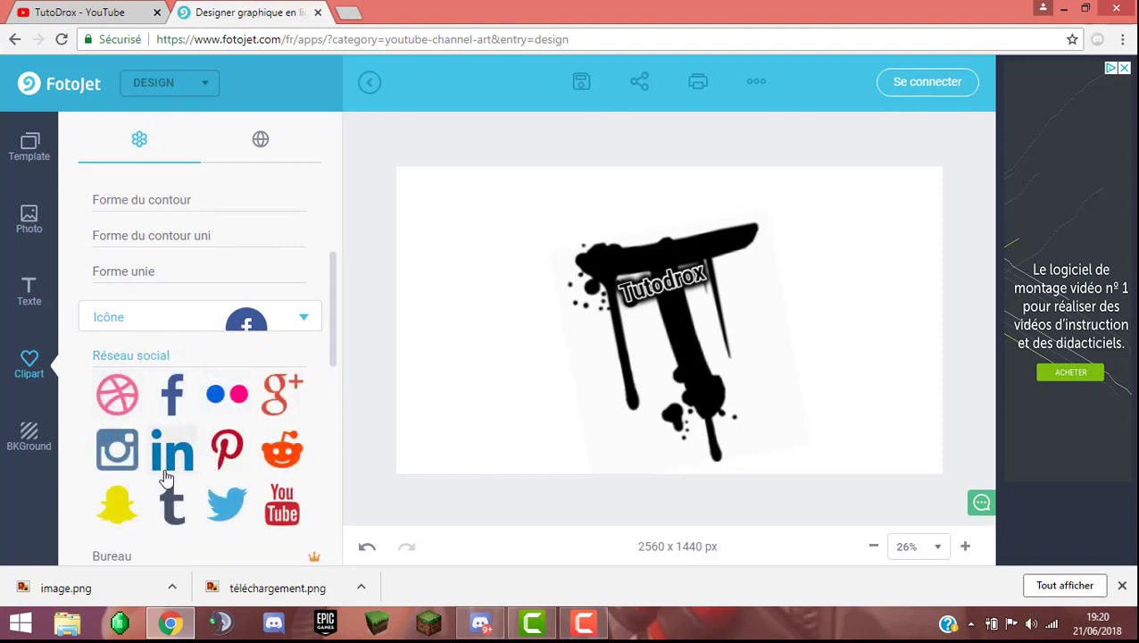
# Step: Add the Snapchat icon to the banner, shrink it and place it at the upper edge beside the T
pyautogui.moveTo(130, 507); pyautogui.dragTo(859, 250)
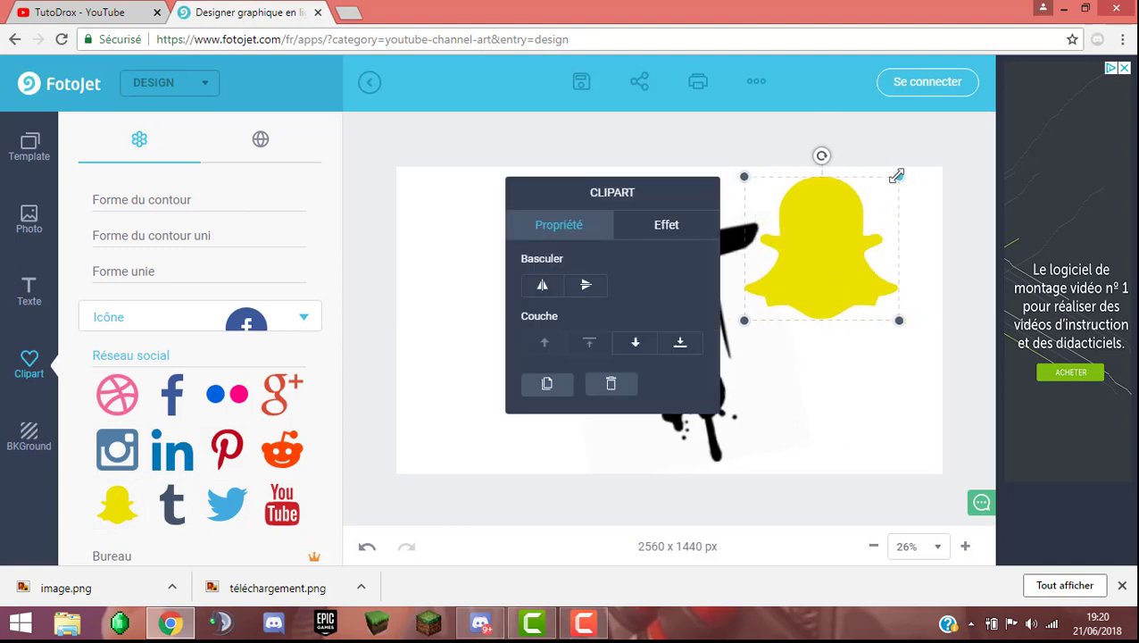
pyautogui.moveTo(897, 176); pyautogui.dragTo(824, 246)
pyautogui.moveTo(794, 281); pyautogui.dragTo(832, 194)
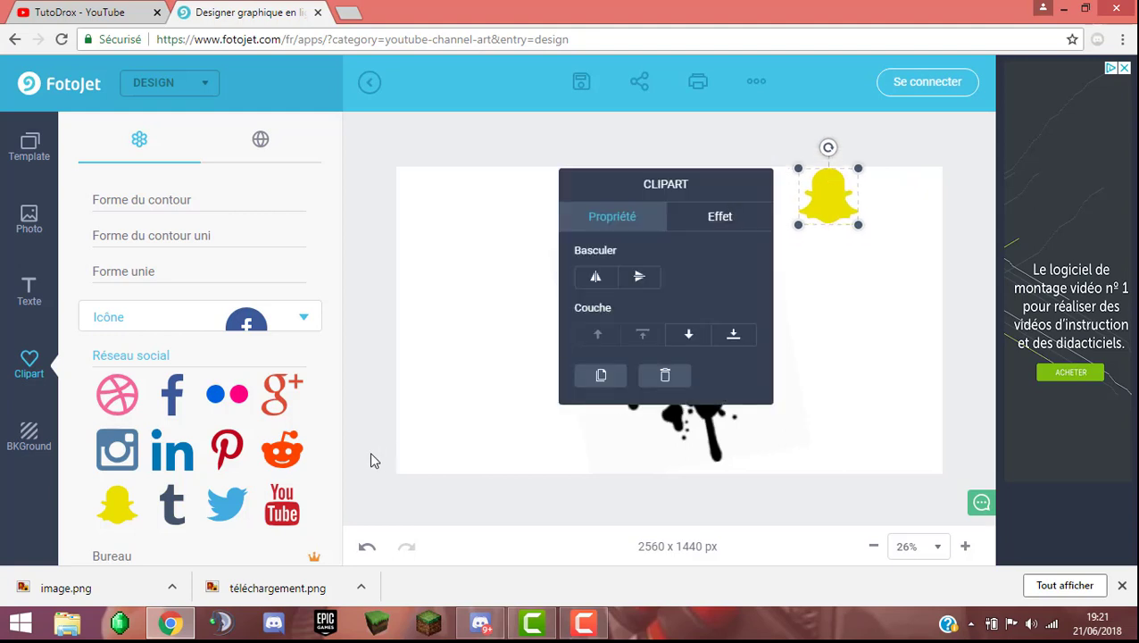
pyautogui.click(691, 419)
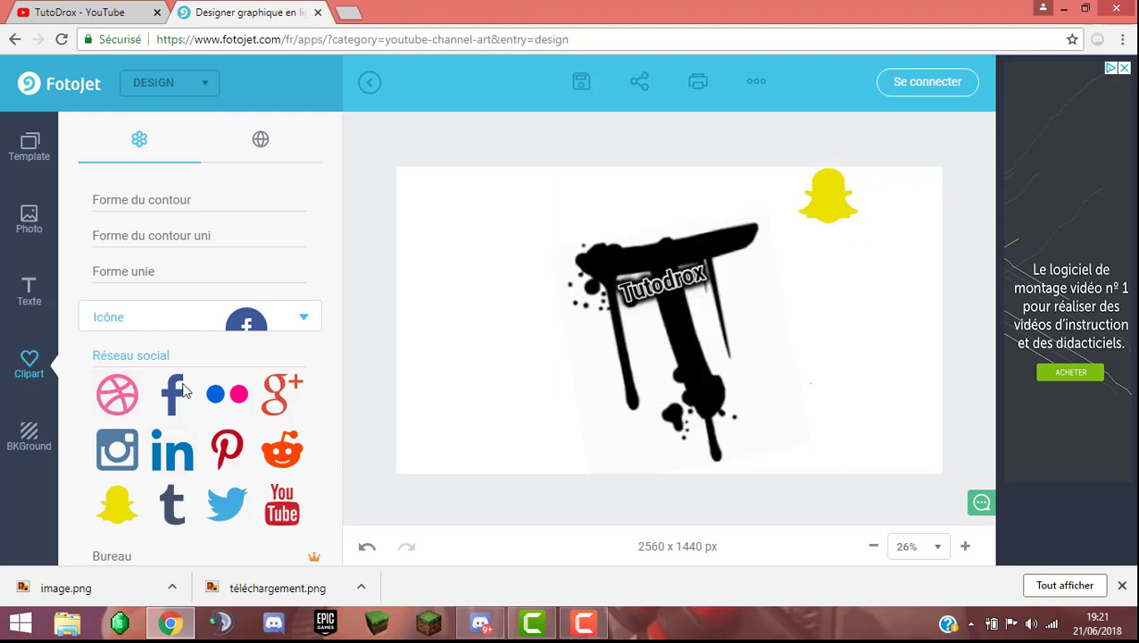
# Step: Add another text box in the bold black sample style and clear its placeholder text
pyautogui.click(29, 290)
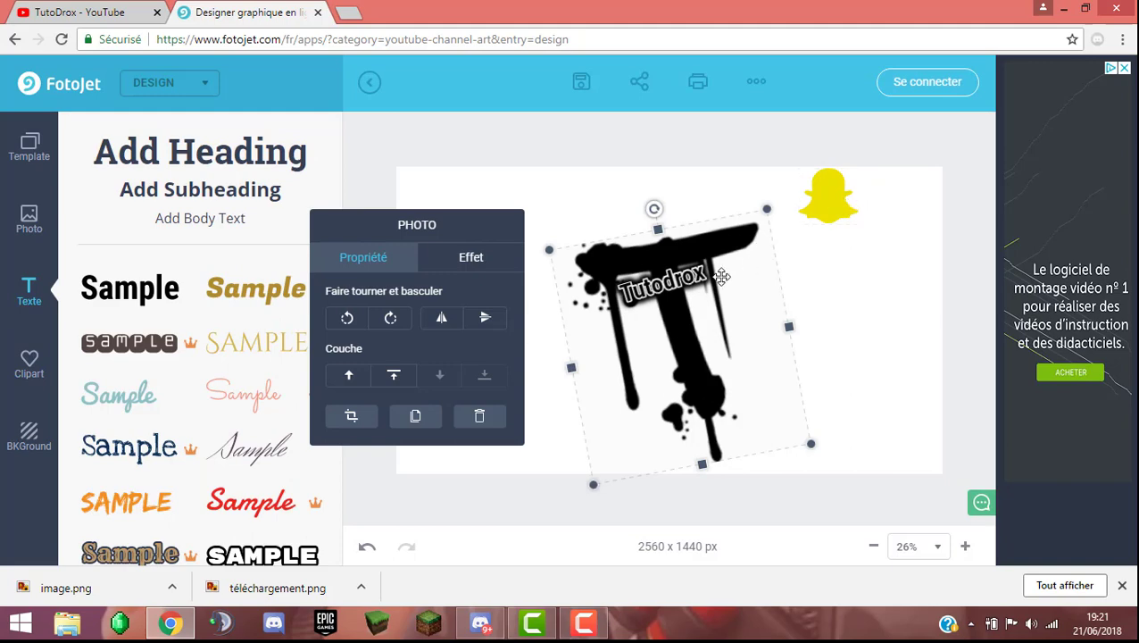
pyautogui.doubleClick(693, 338)
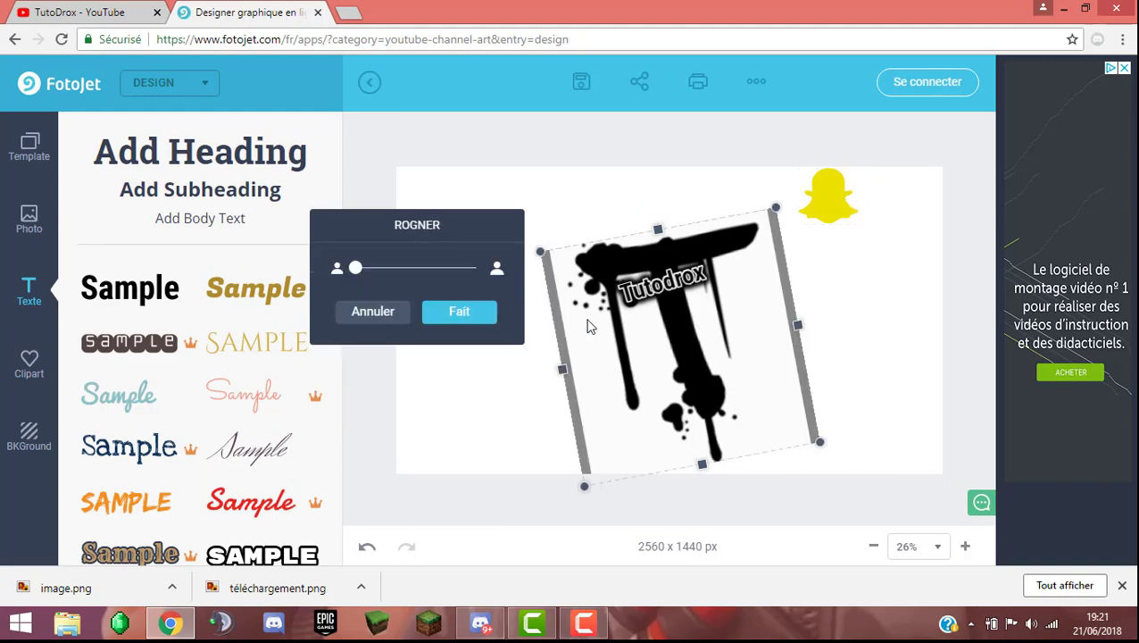
pyautogui.click(866, 333)
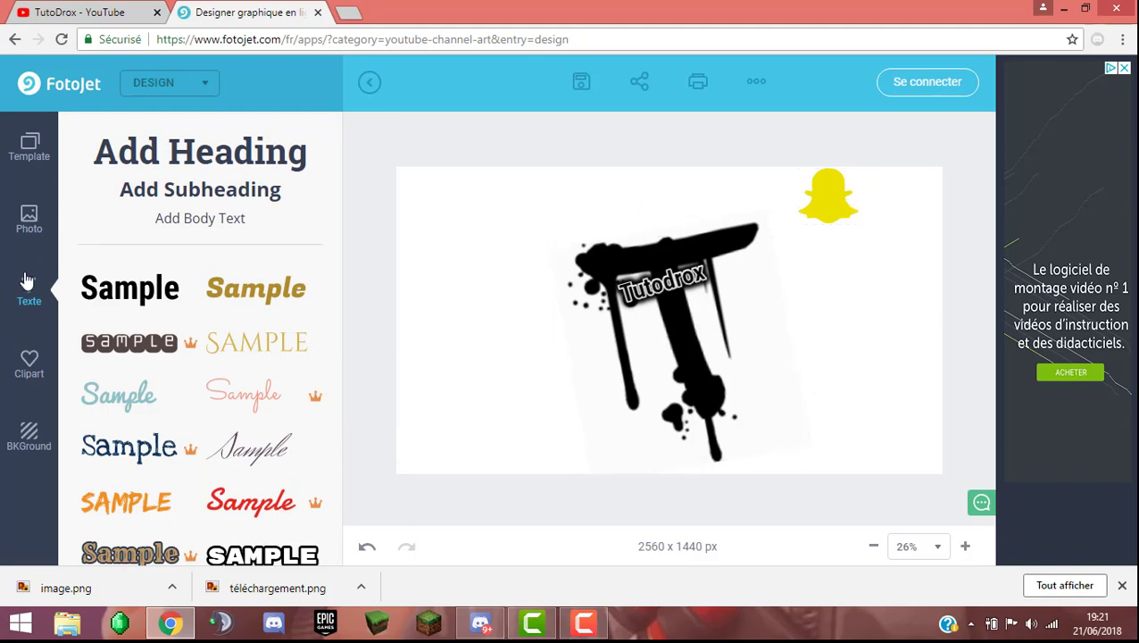
pyautogui.click(147, 292)
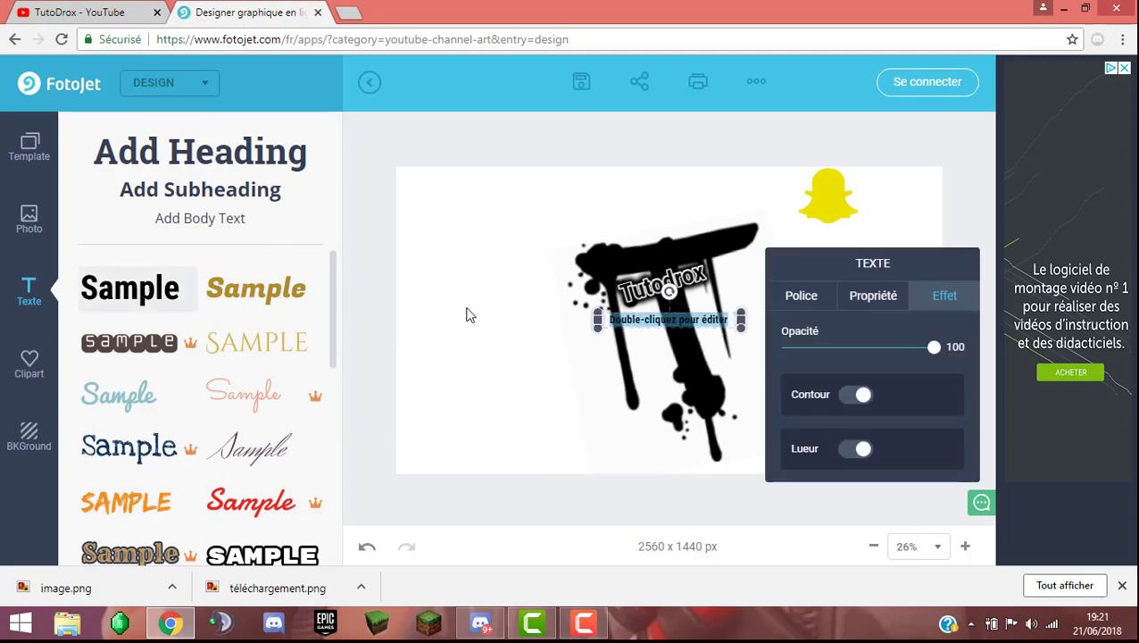
pyautogui.moveTo(676, 319); pyautogui.dragTo(670, 320)
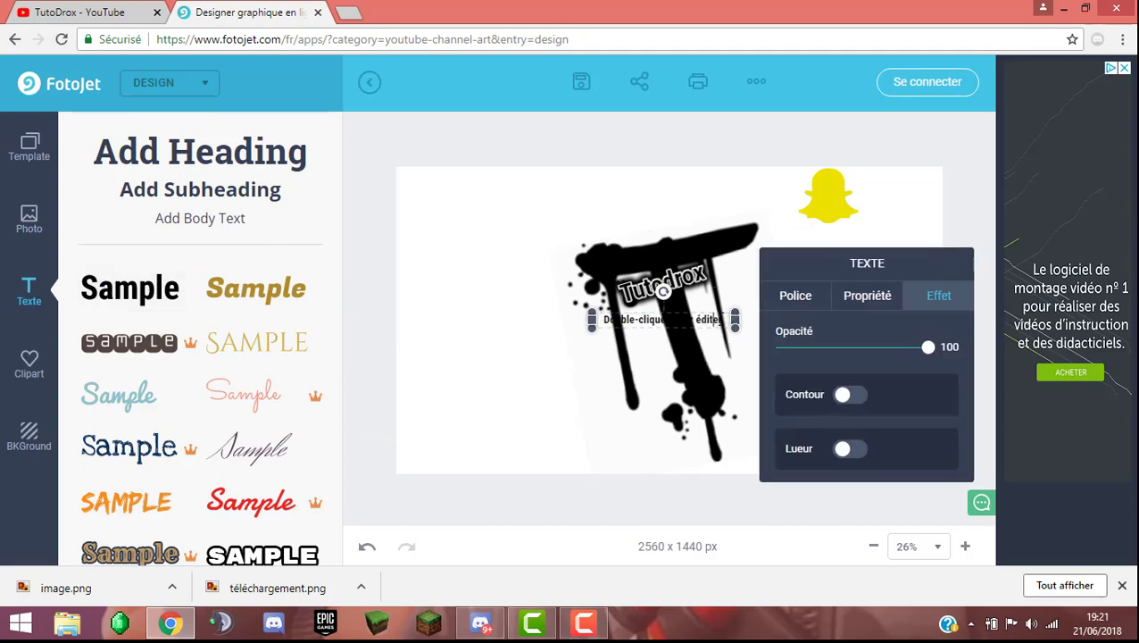
pyautogui.doubleClick(730, 319)
pyautogui.press('BackSpace')
pyautogui.press('BackSpace')
pyautogui.press('BackSpace')
pyautogui.press('BackSpace')
pyautogui.press('BackSpace')
pyautogui.press('BackSpace')
pyautogui.press('BackSpace')
pyautogui.press('BackSpace')
pyautogui.press('BackSpace')
pyautogui.press('BackSpace')
pyautogui.press('BackSpace')
pyautogui.press('BackSpace')
pyautogui.press('BackSpace')
pyautogui.press('BackSpace')
pyautogui.press('BackSpace')
pyautogui.press('BackSpace')
pyautogui.press('BackSpace')
pyautogui.press('BackSpace')
pyautogui.press('BackSpace')
pyautogui.press('BackSpace')
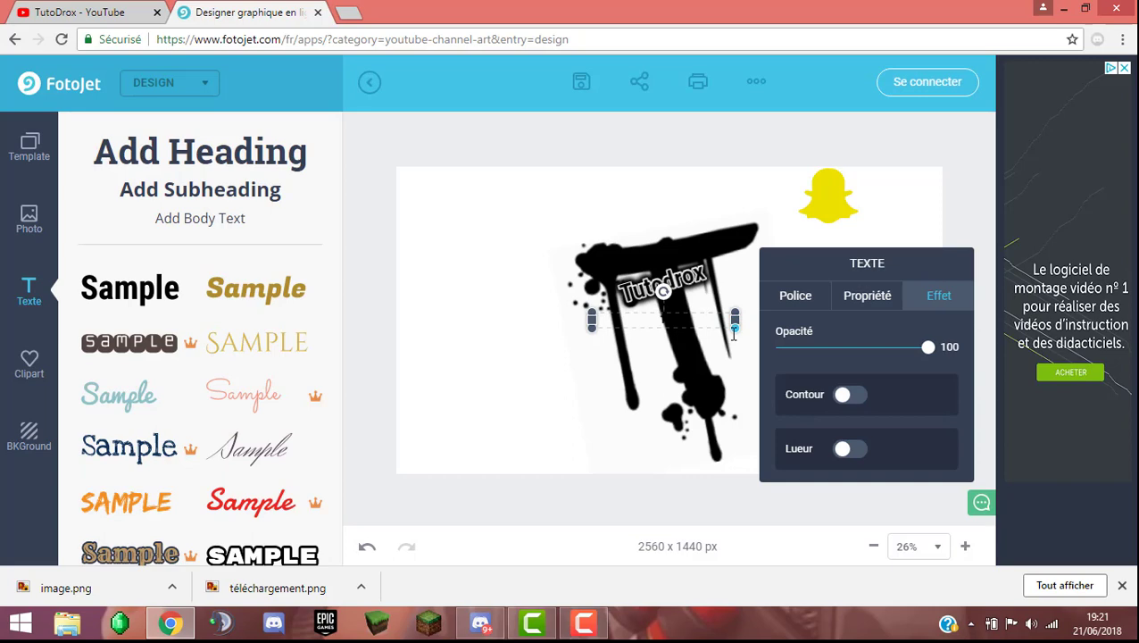
# Step: Delete the Snapchat icon from the banner
pyautogui.click(839, 215)
pyautogui.rightClick(840, 204)
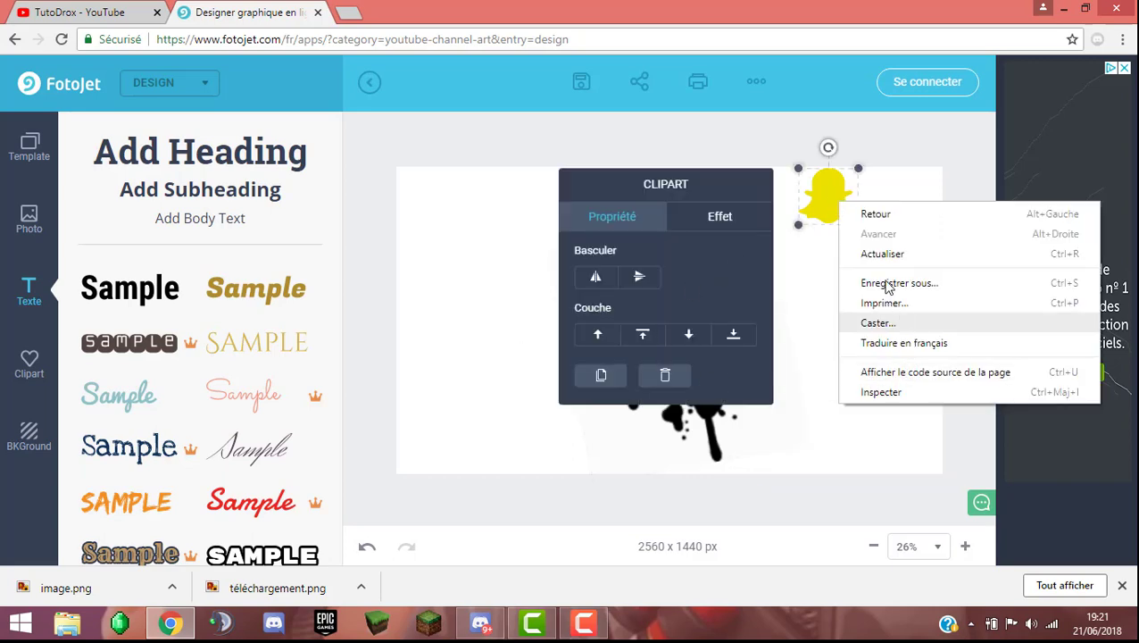
pyautogui.click(783, 473)
pyautogui.click(825, 221)
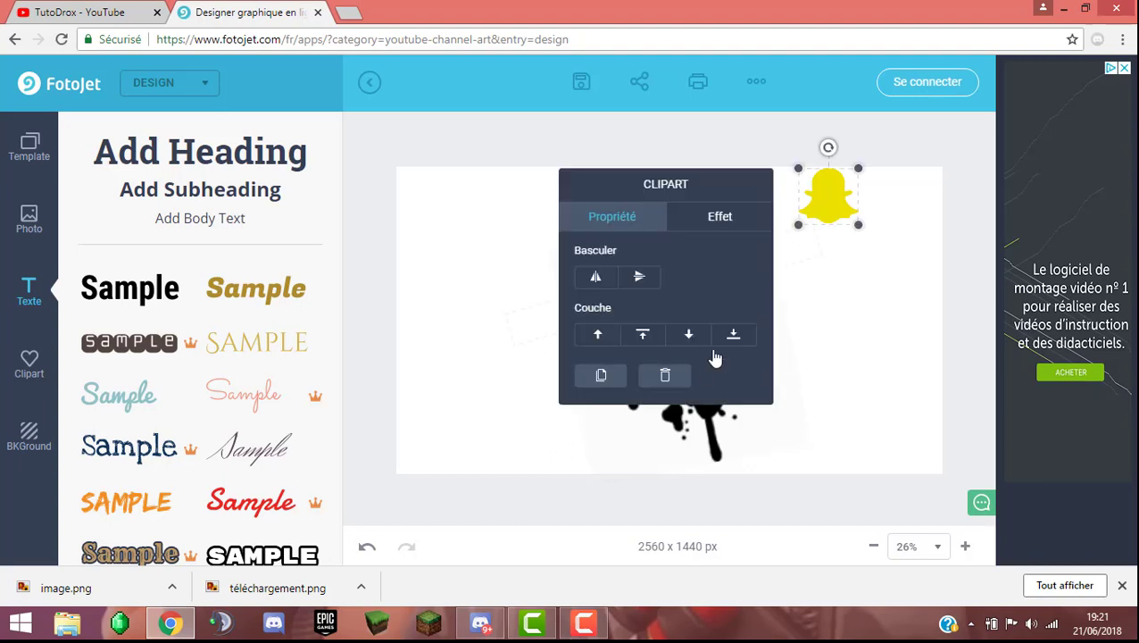
pyautogui.click(665, 375)
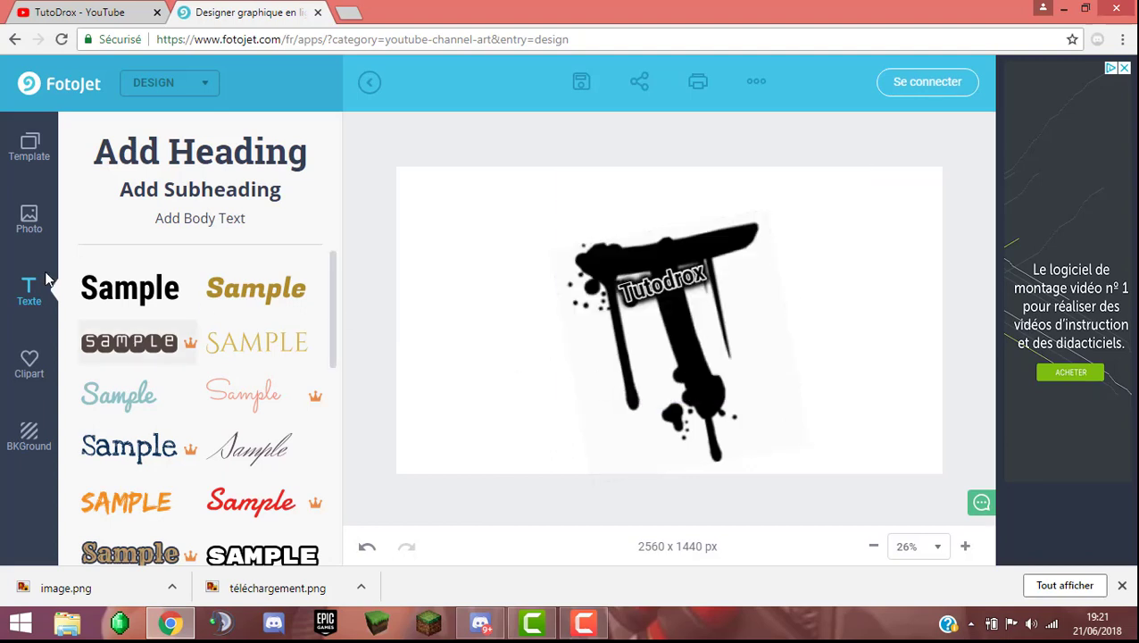
# Step: Add the Instagram clipart icon, shrink it and place it near the banner's upper edge to the right of the T
pyautogui.click(9, 364)
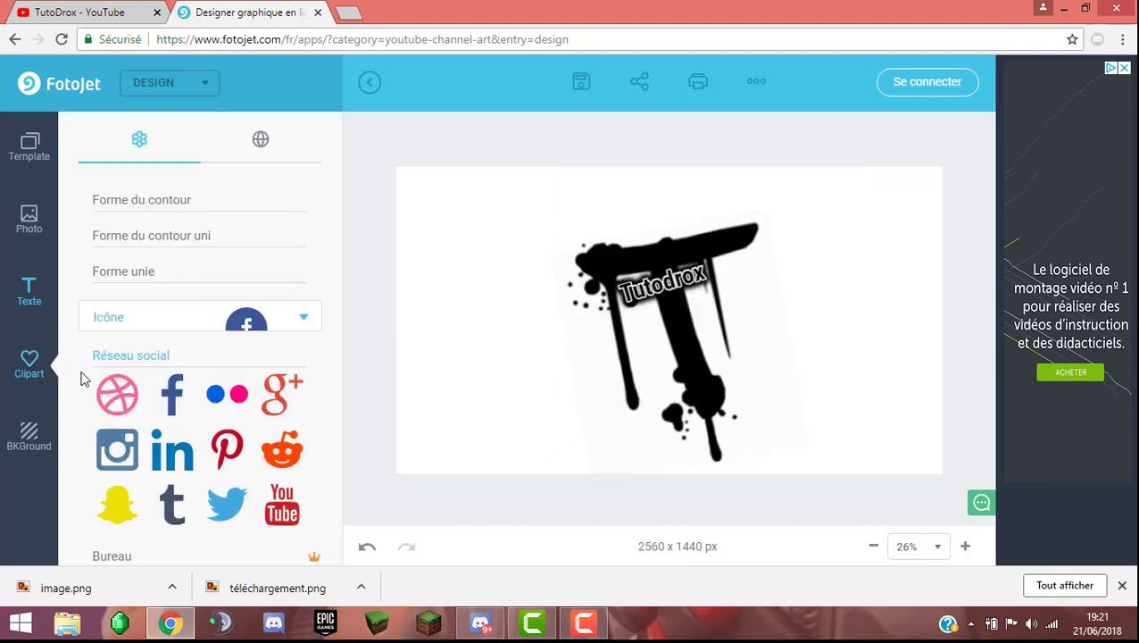
pyautogui.click(117, 449)
pyautogui.click(670, 270)
pyautogui.moveTo(670, 269); pyautogui.dragTo(822, 200)
pyautogui.moveTo(746, 328); pyautogui.dragTo(836, 216)
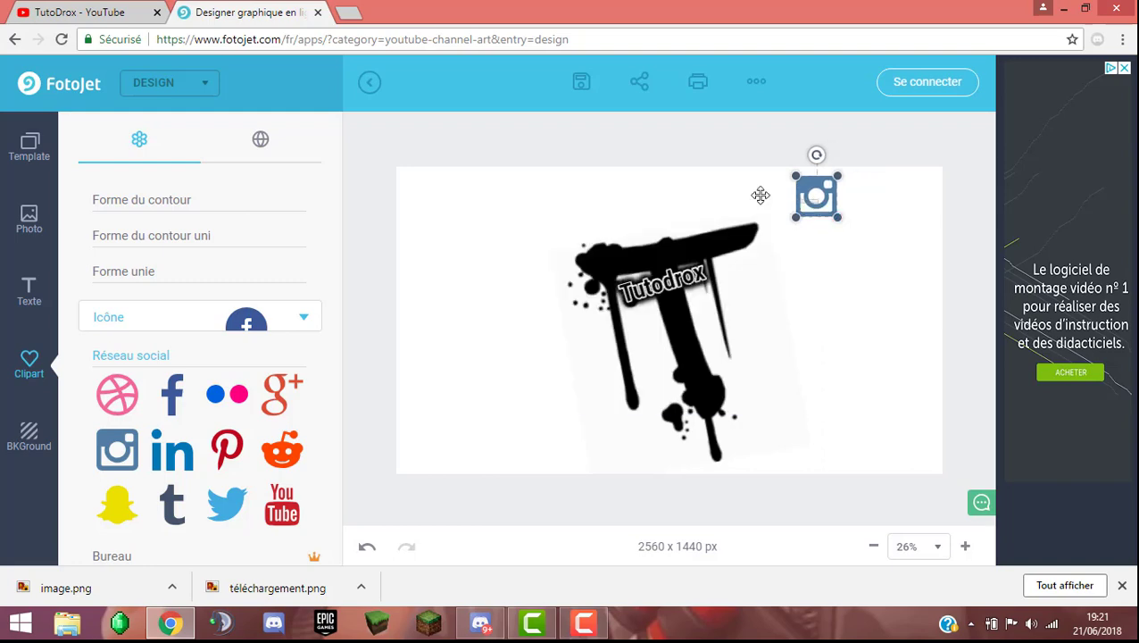
# Step: Add a text box in the bold black sample style reading "TutoDrox" and enable its white outline (Contour)
pyautogui.click(53, 285)
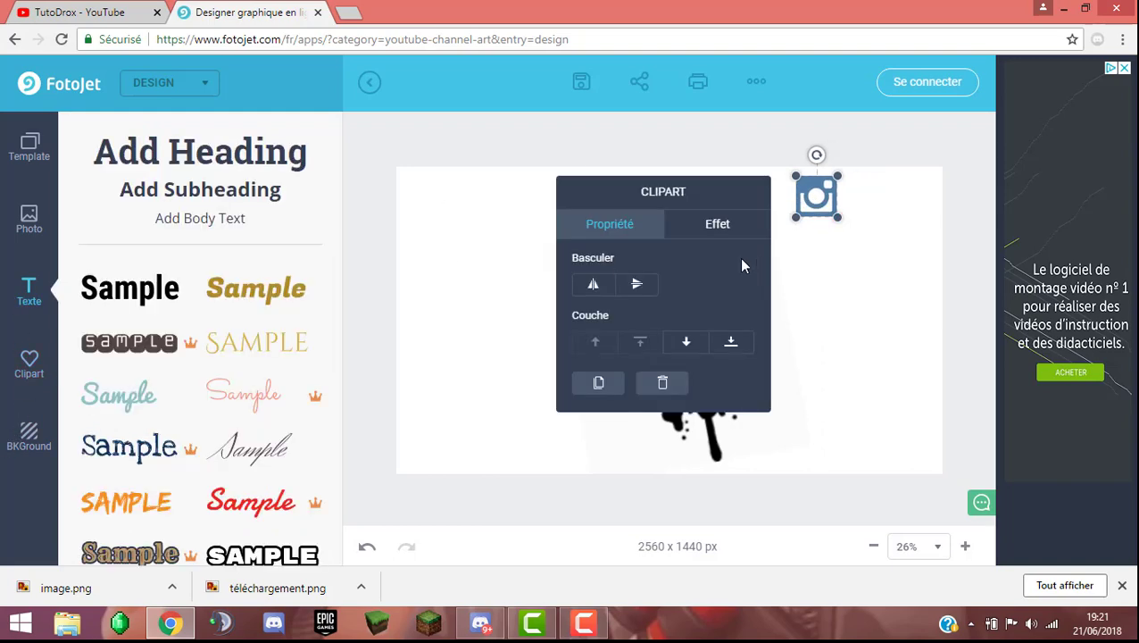
pyautogui.click(696, 420)
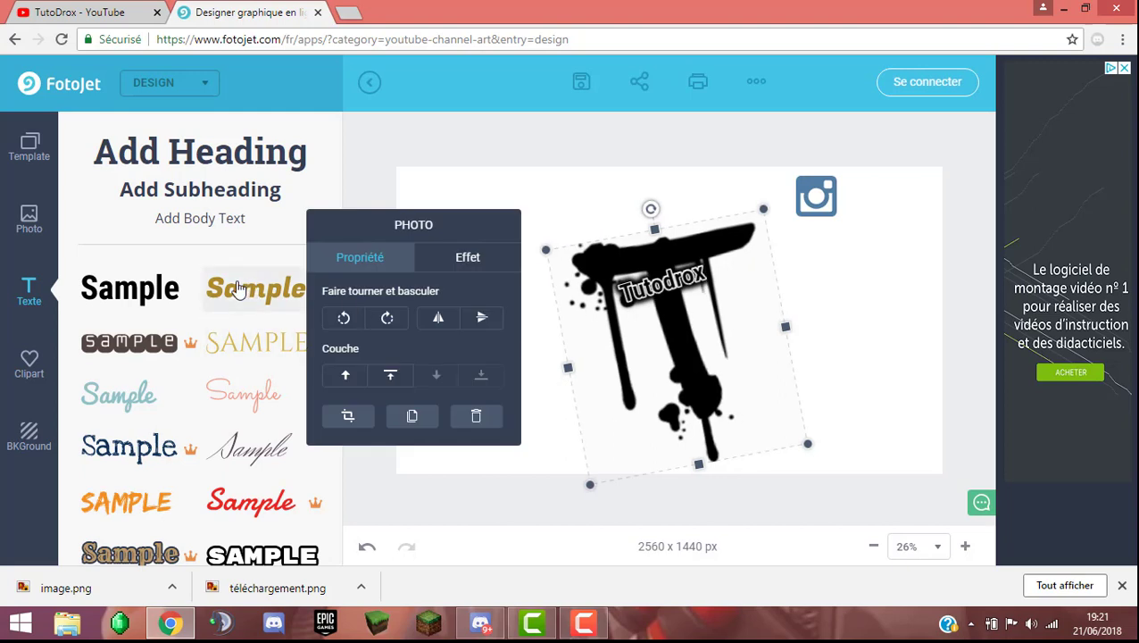
pyautogui.click(139, 299)
pyautogui.doubleClick(680, 320)
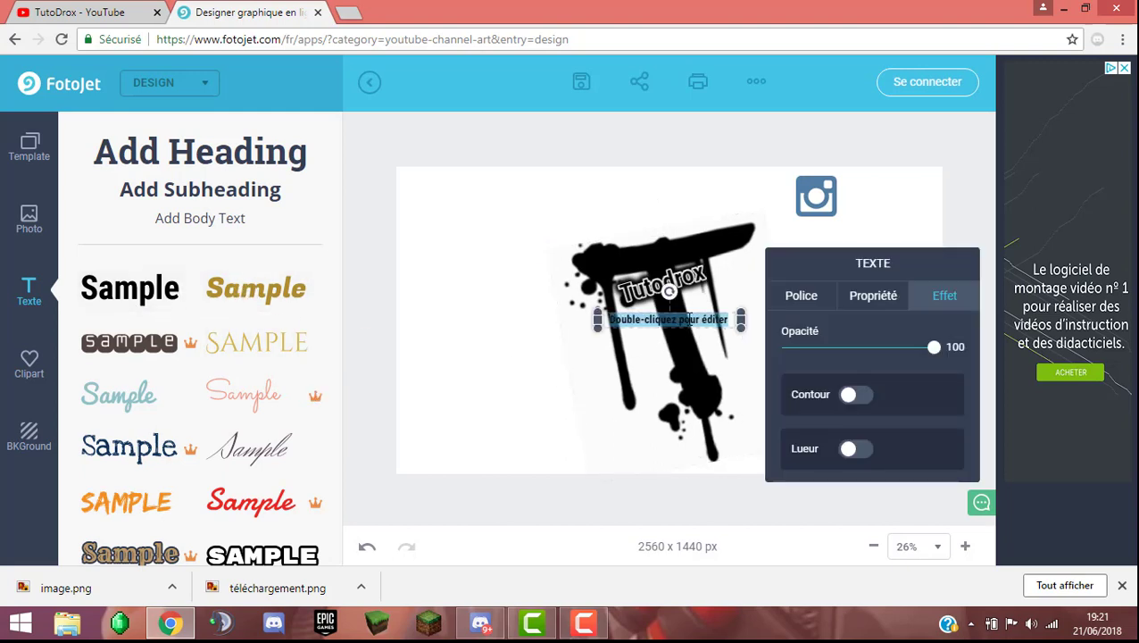
pyautogui.click(689, 320)
pyautogui.moveTo(732, 321); pyautogui.dragTo(585, 321)
pyautogui.press('BackSpace')
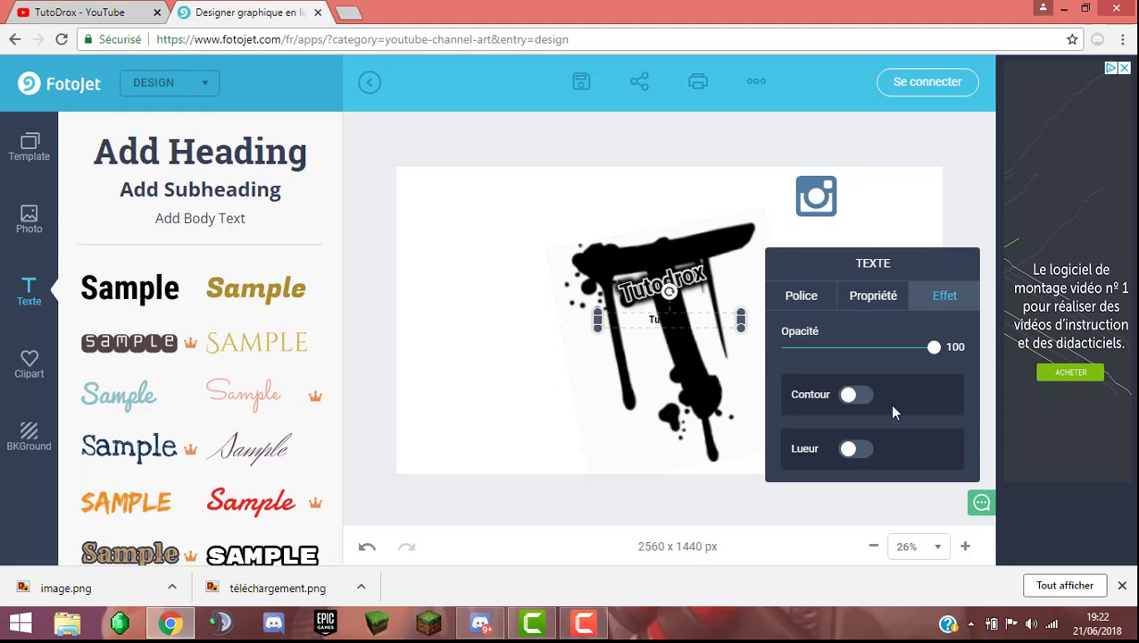
pyautogui.click(855, 395)
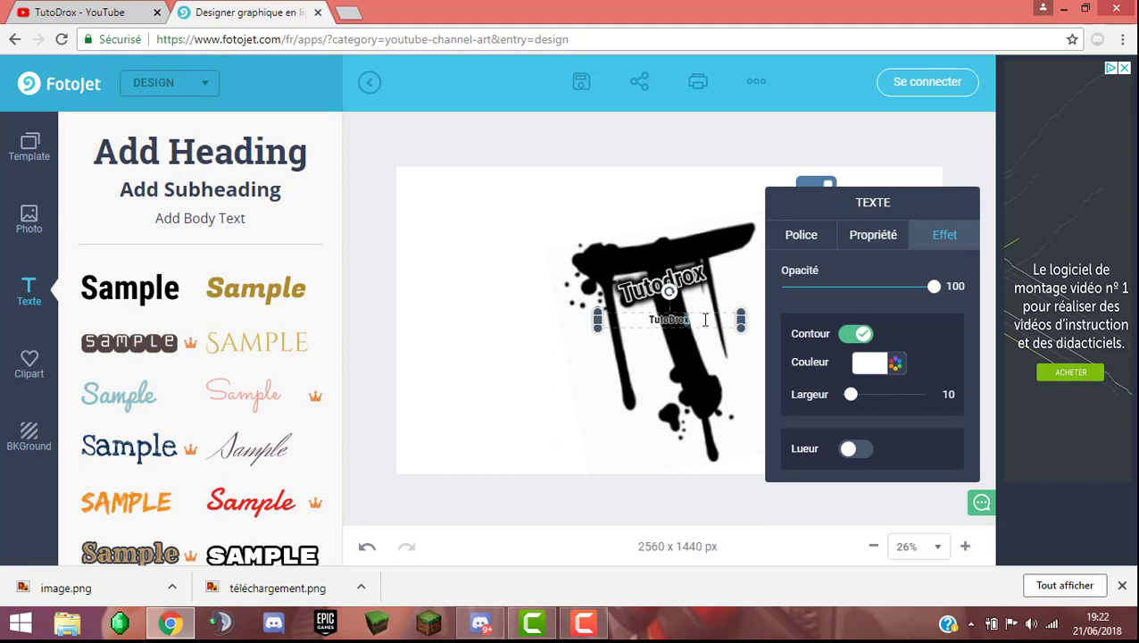
pyautogui.click(729, 332)
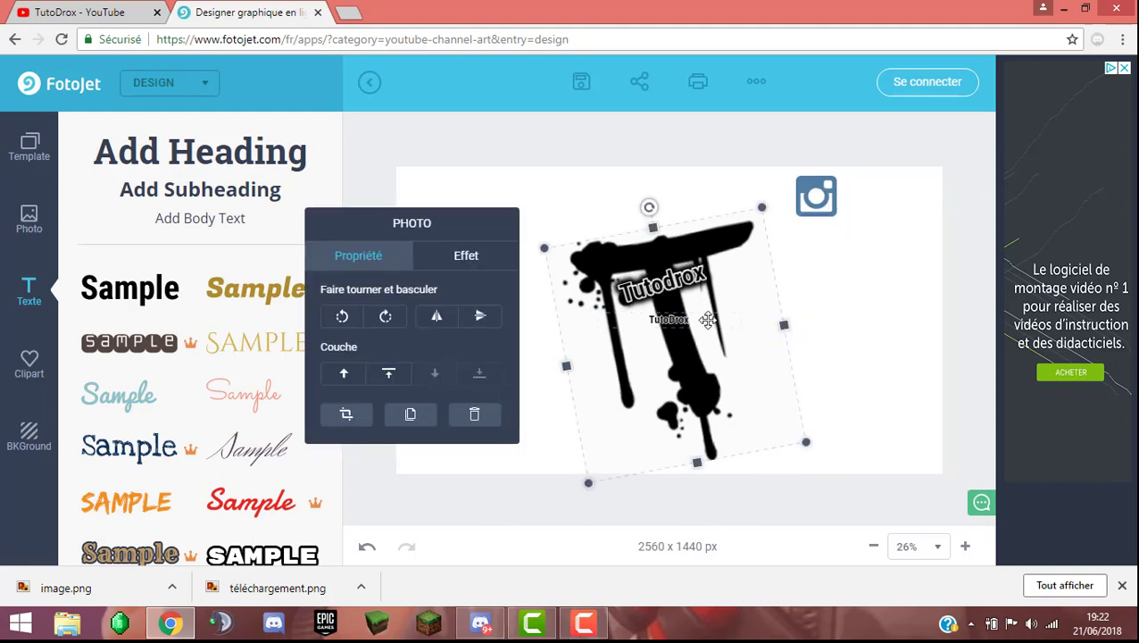
# Step: Move the new "TutoDrox" text beside the Instagram icon and enlarge it to fill the space up to the banner's edge
pyautogui.moveTo(709, 321); pyautogui.dragTo(890, 196)
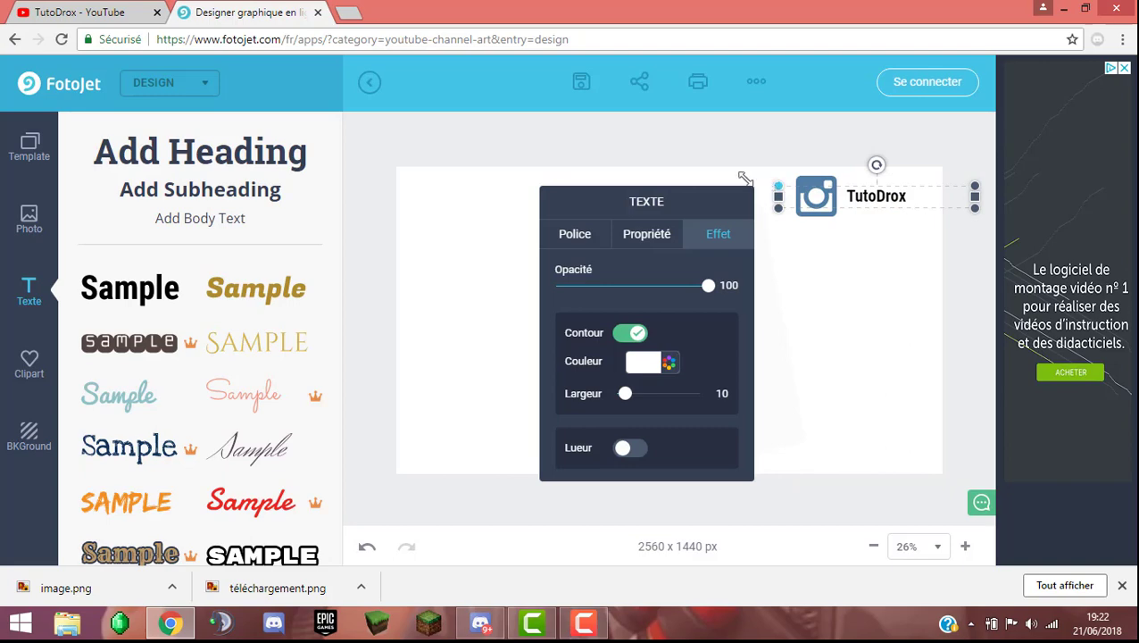
pyautogui.moveTo(746, 178); pyautogui.dragTo(569, 162)
pyautogui.moveTo(779, 198); pyautogui.dragTo(903, 198)
pyautogui.moveTo(788, 198); pyautogui.dragTo(831, 198)
pyautogui.click(914, 300)
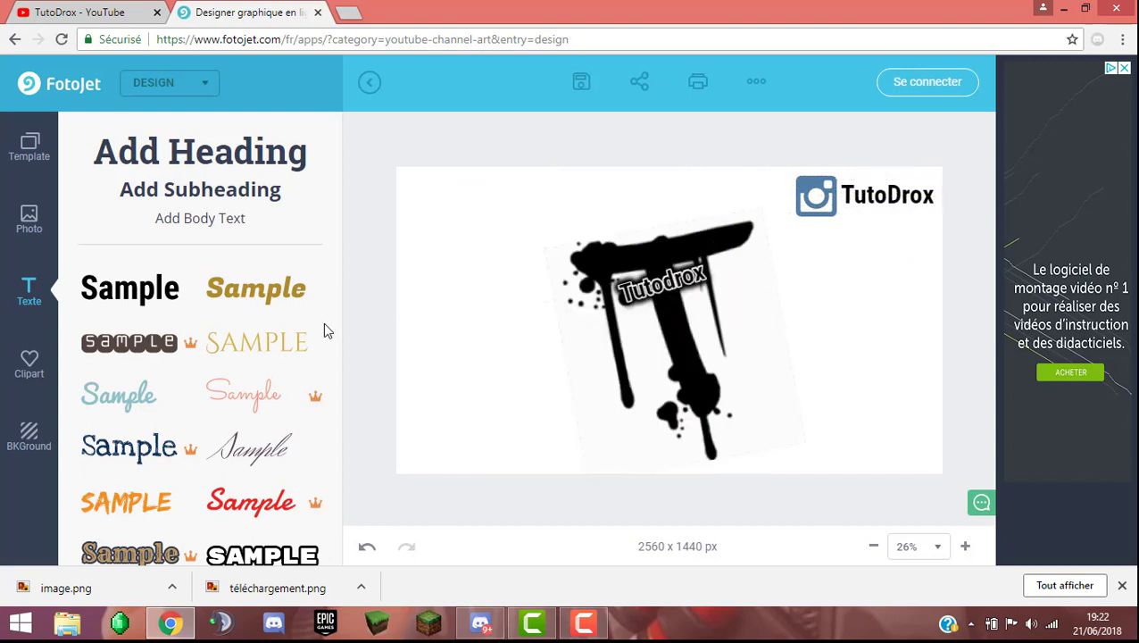
# Step: Try turquoise, blue and red as solid banner backgrounds and settle on solid black
pyautogui.click(45, 428)
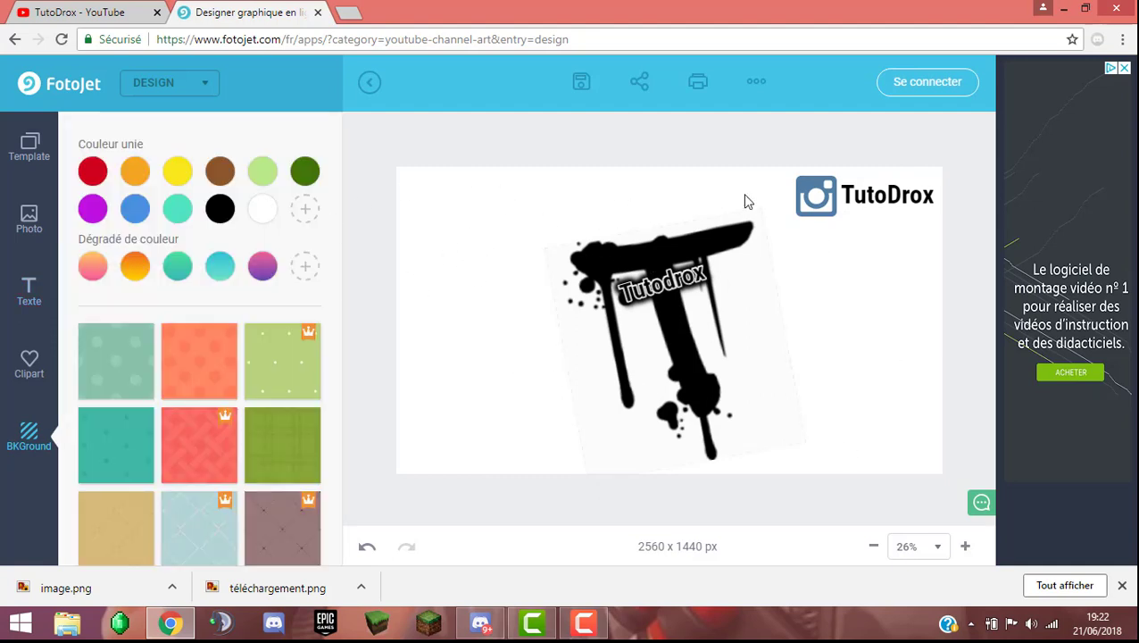
pyautogui.click(220, 209)
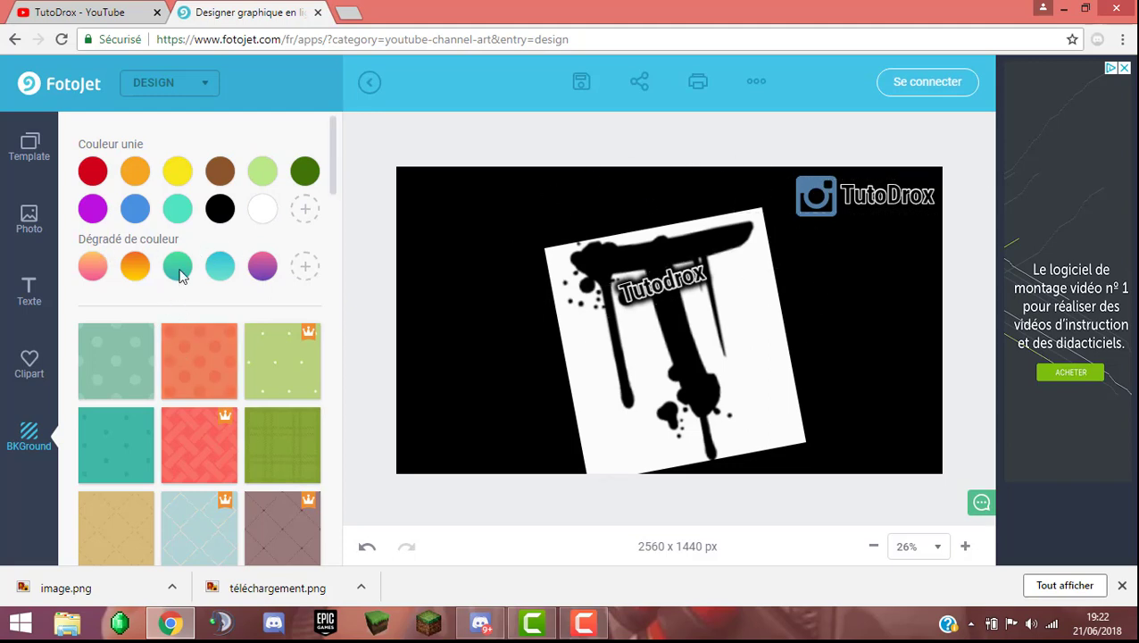
pyautogui.click(177, 211)
pyautogui.click(135, 214)
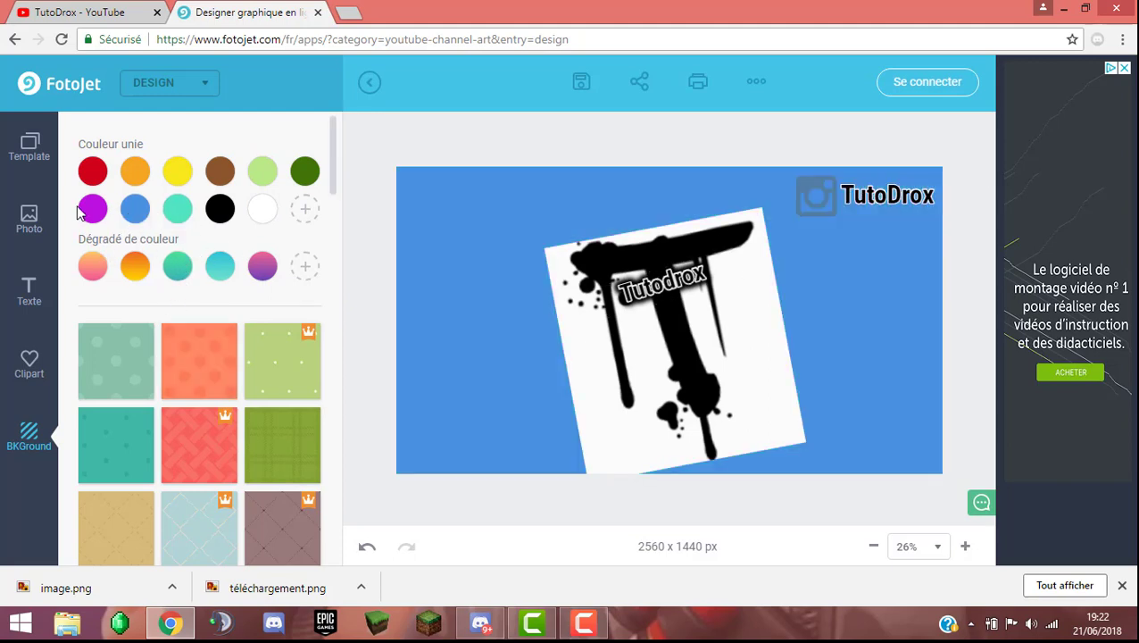
pyautogui.click(106, 170)
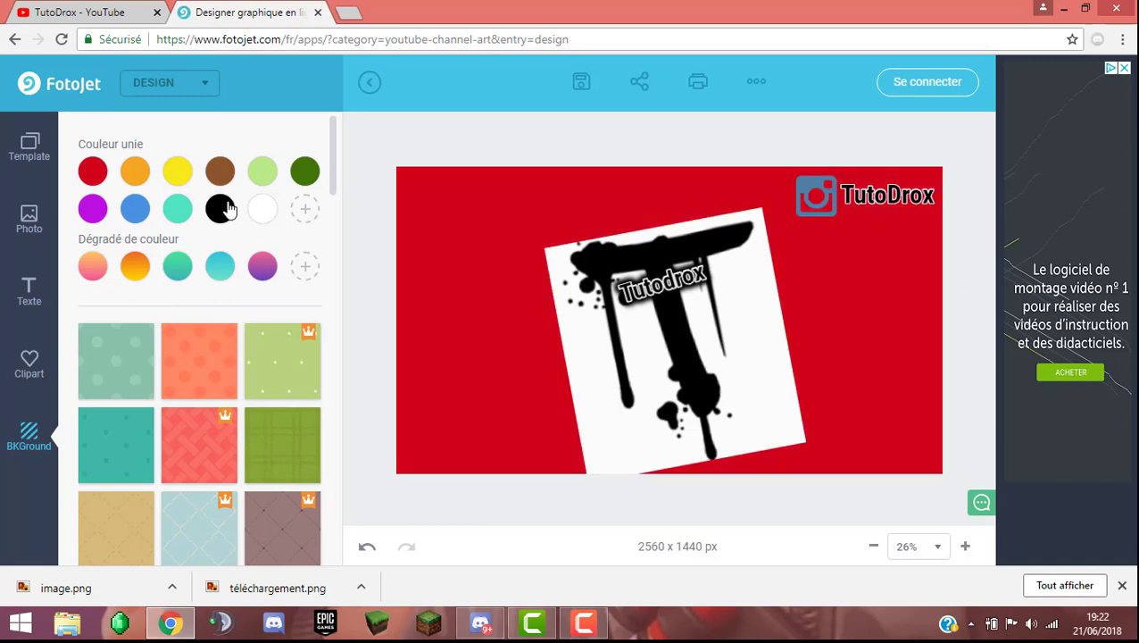
pyautogui.click(223, 209)
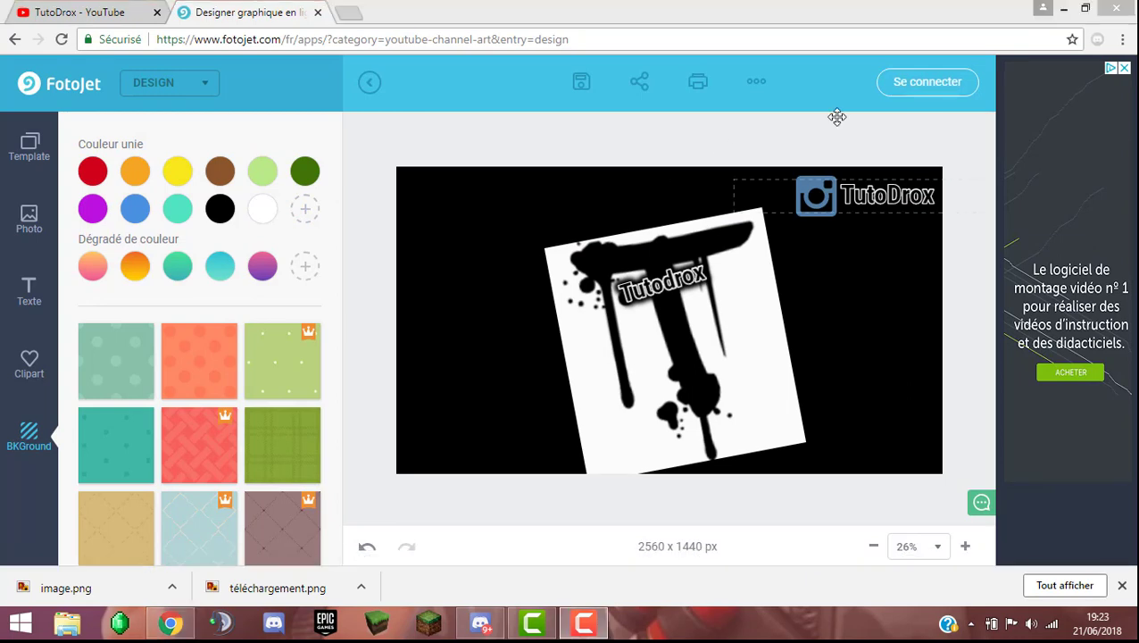
pyautogui.click(45, 366)
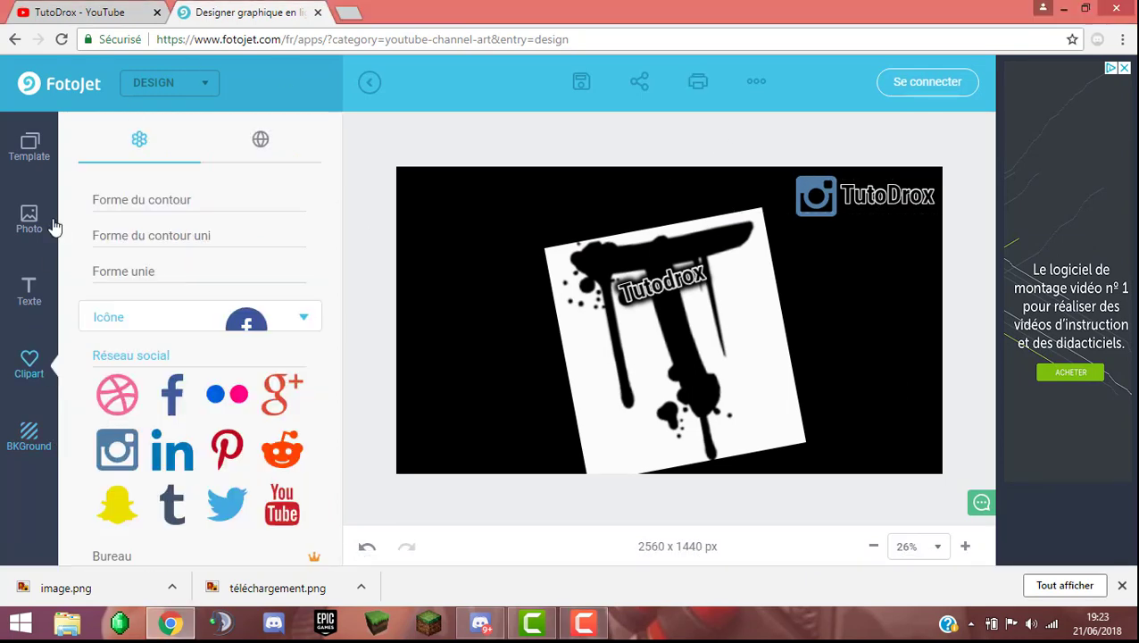
pyautogui.click(36, 220)
pyautogui.click(36, 153)
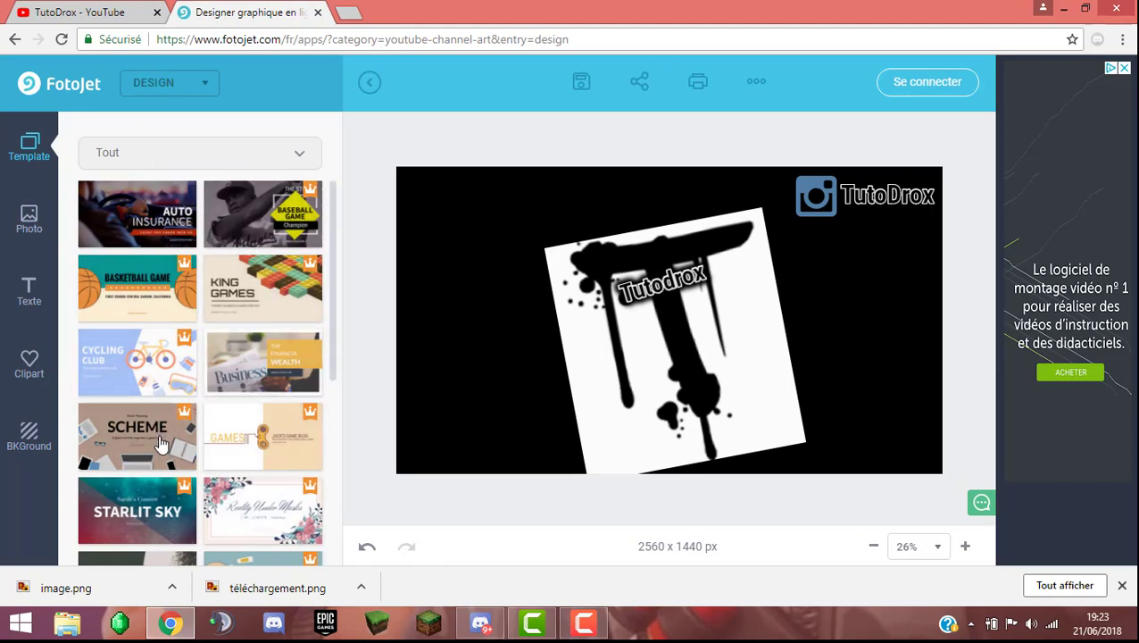
pyautogui.scroll(-2, 192, 397)
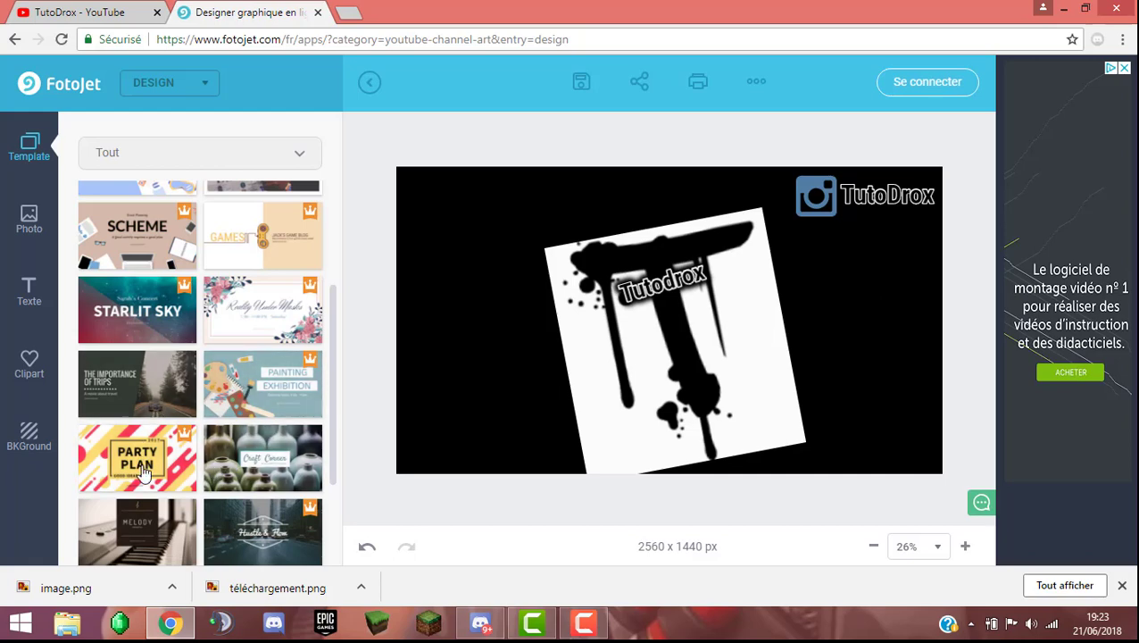
pyautogui.scroll(-2, 263, 506)
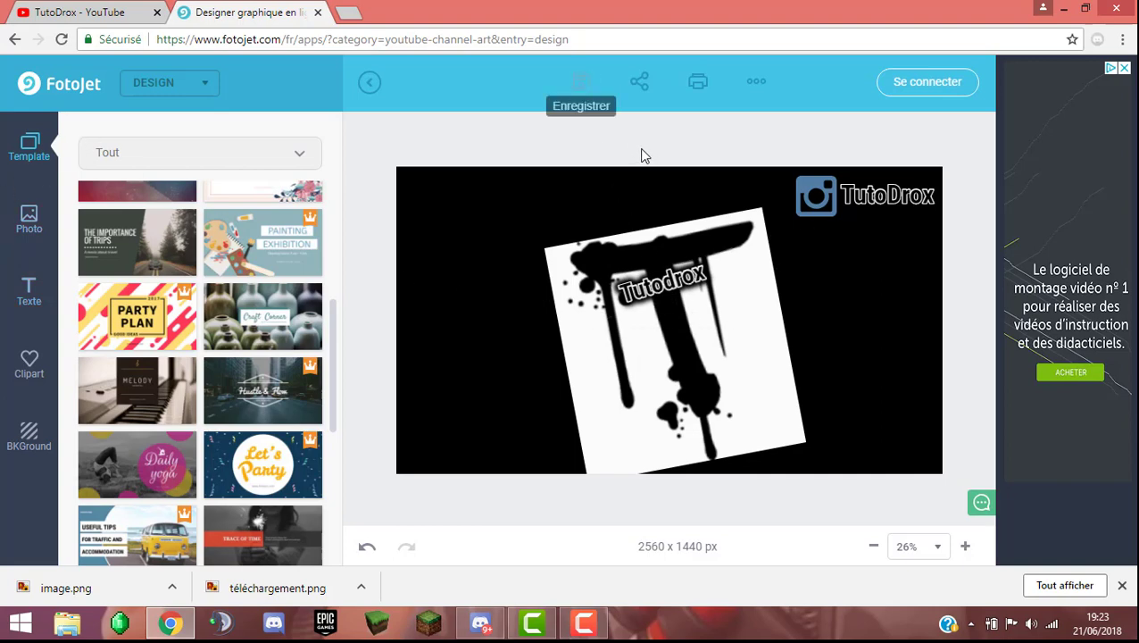
# Step: Save the banner as a PNG file named "Banirer youtube" with the transparent background option off
pyautogui.click(583, 90)
pyautogui.moveTo(600, 136); pyautogui.dragTo(496, 139)
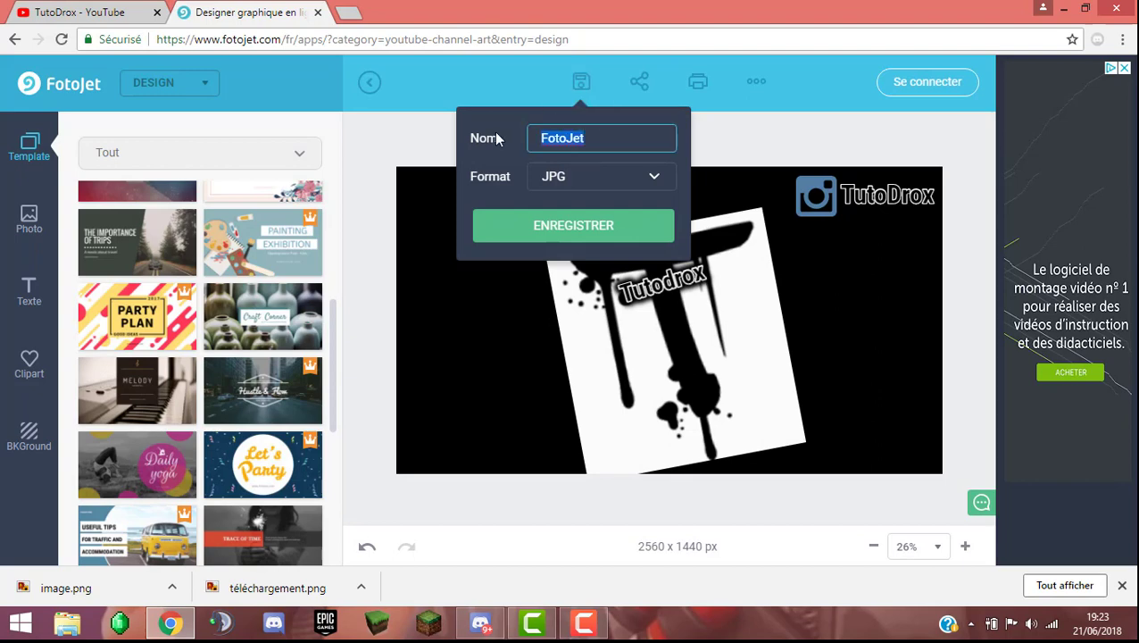
pyautogui.press('BackSpace')
pyautogui.write('Banirer youtube')
pyautogui.click(603, 176)
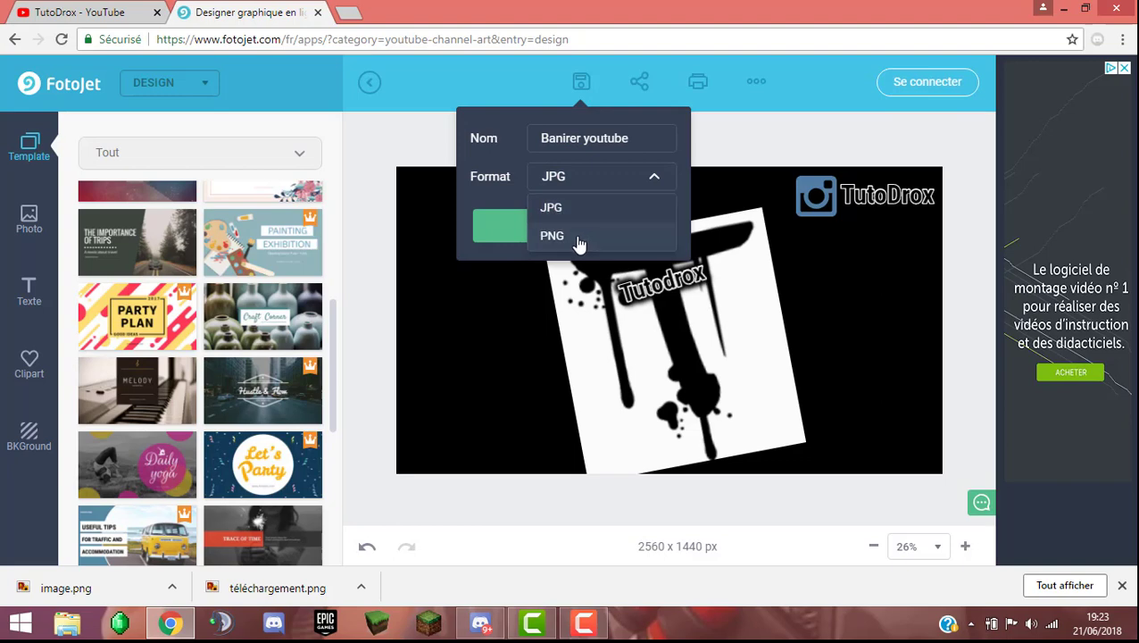
pyautogui.click(578, 235)
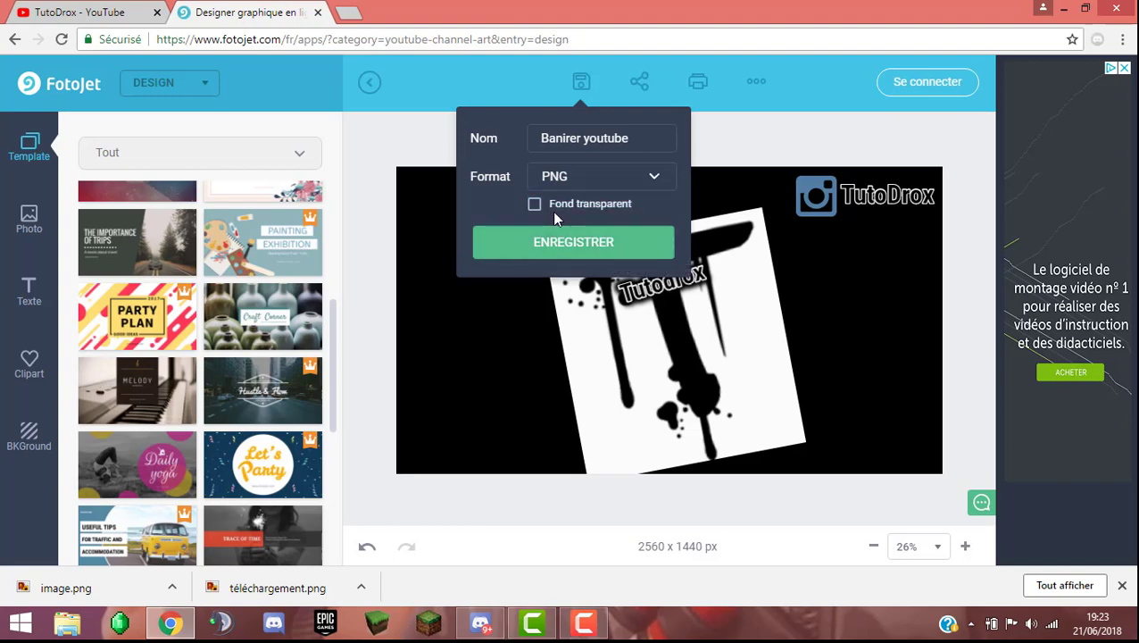
pyautogui.click(551, 204)
pyautogui.click(551, 204)
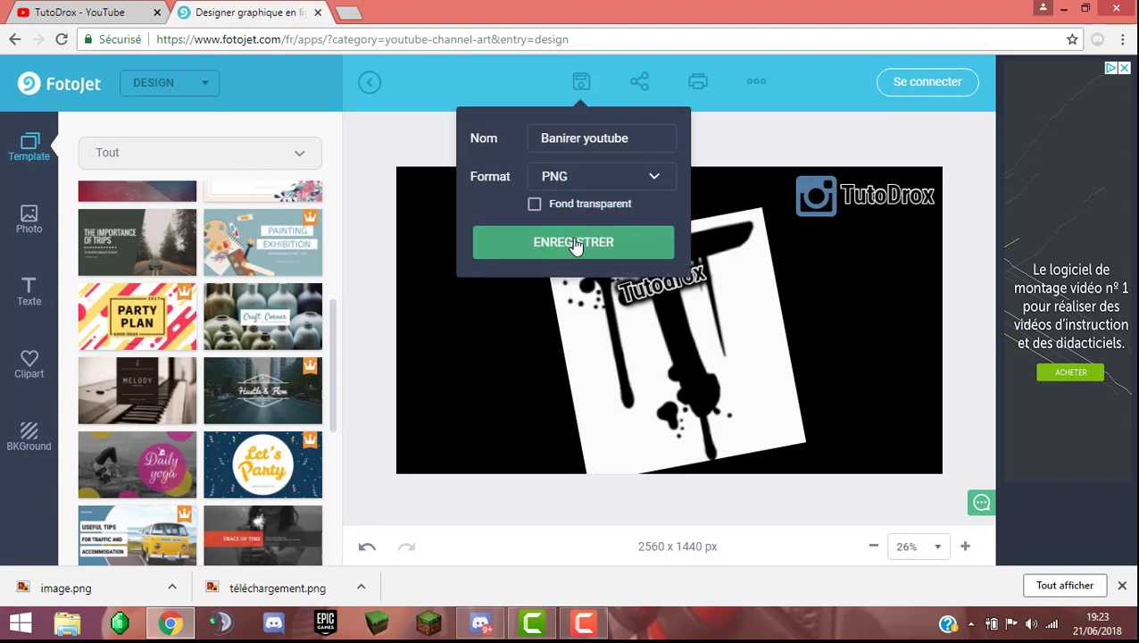
pyautogui.click(574, 245)
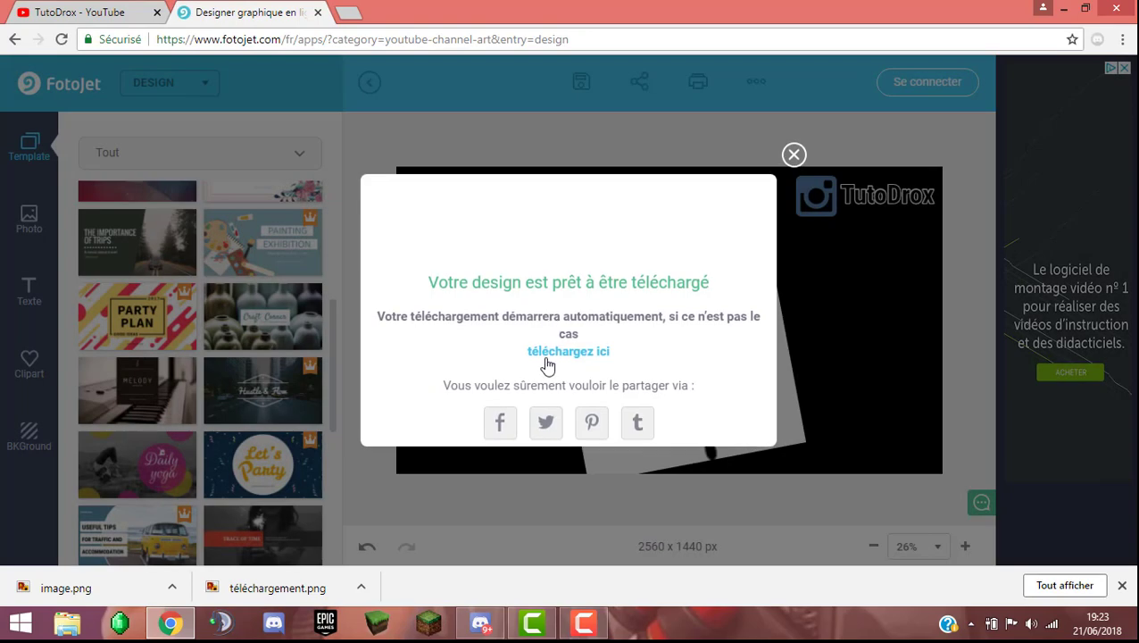
# Step: Open the exported banner from the download link, examine it at fitted and full size, and return to the design
pyautogui.click(560, 354)
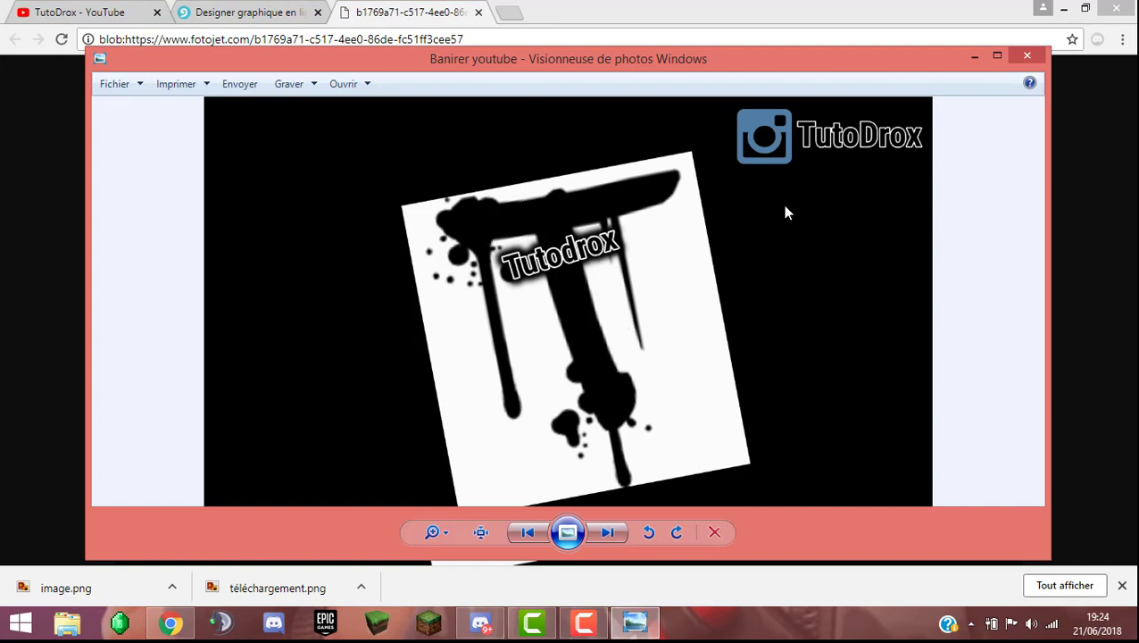
pyautogui.click(1026, 58)
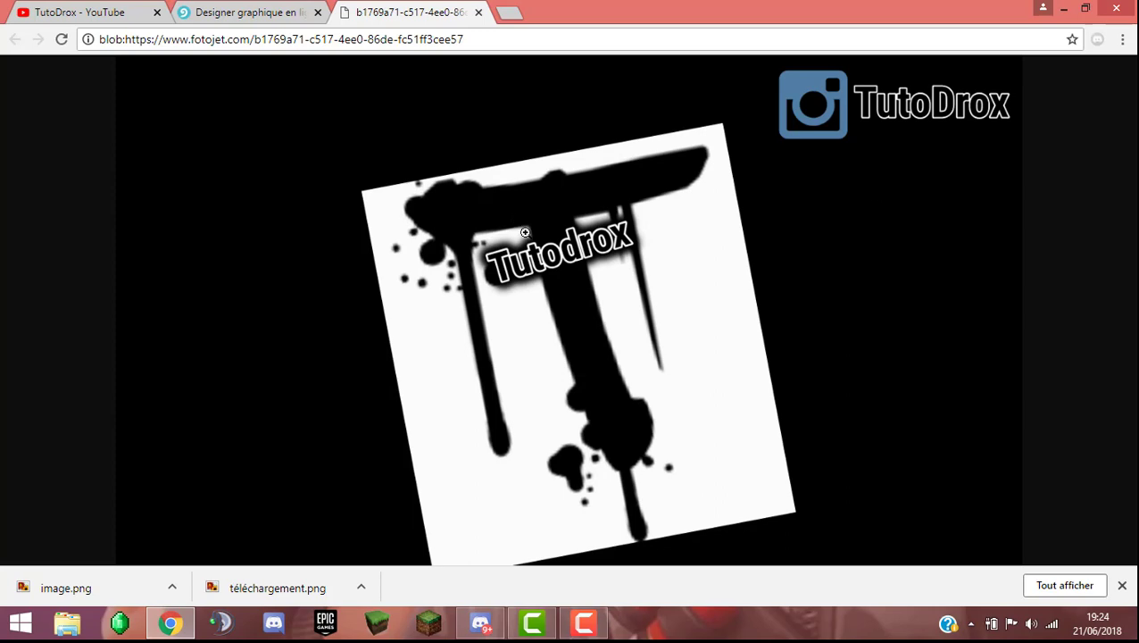
pyautogui.rightClick(730, 290)
pyautogui.click(826, 220)
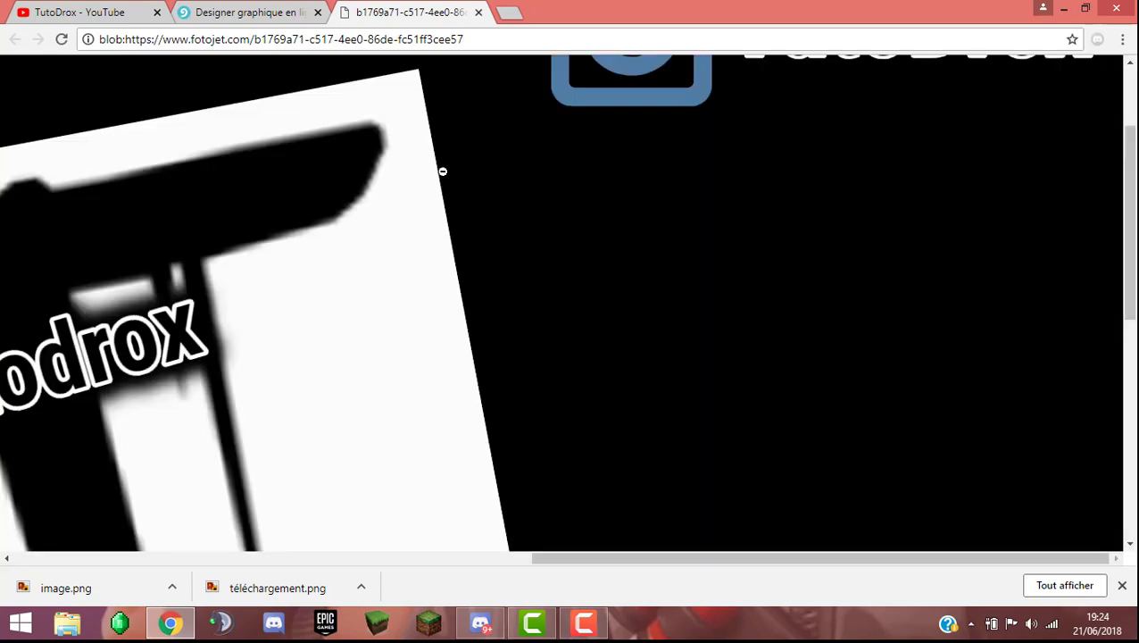
pyautogui.scroll(-10, 442, 174)
pyautogui.click(441, 177)
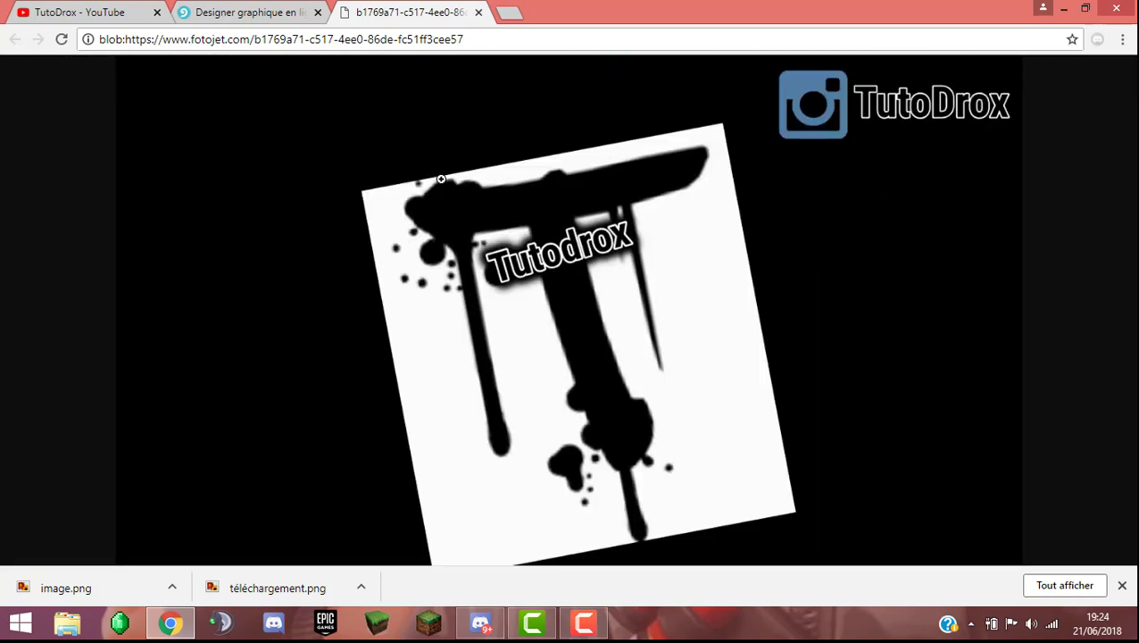
pyautogui.click(441, 180)
pyautogui.click(444, 182)
pyautogui.click(445, 183)
pyautogui.click(444, 183)
pyautogui.click(479, 12)
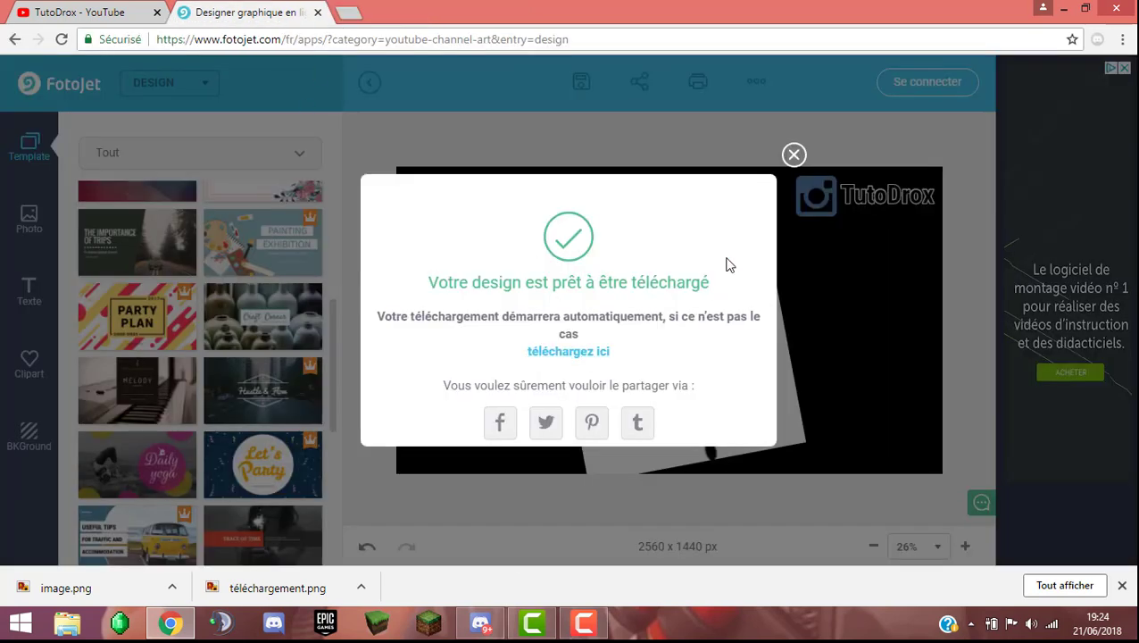
pyautogui.click(794, 155)
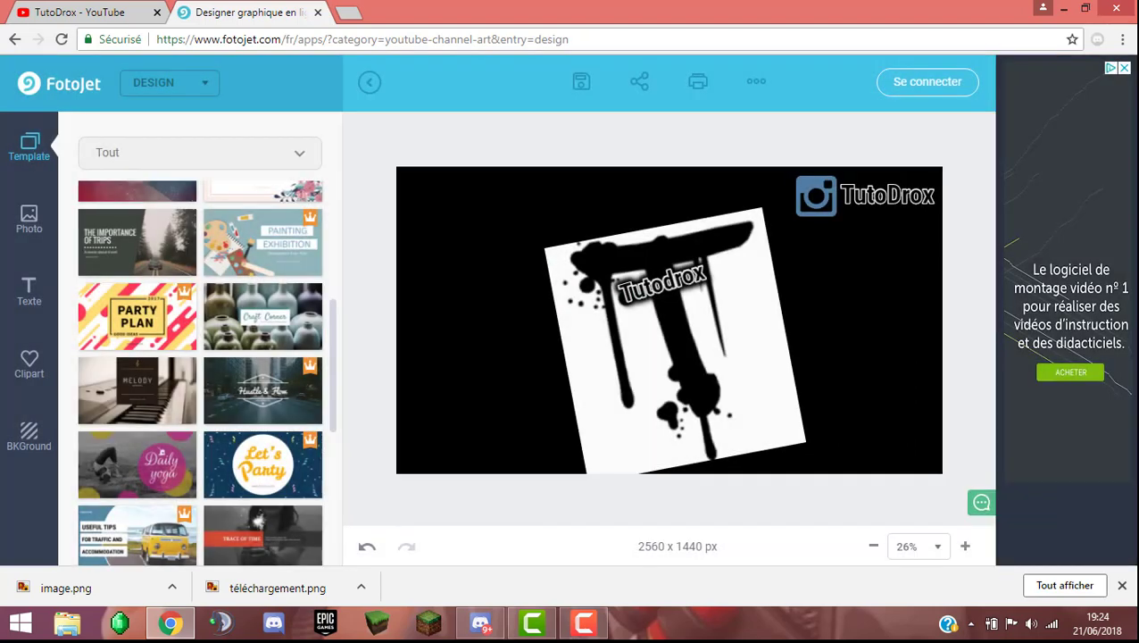